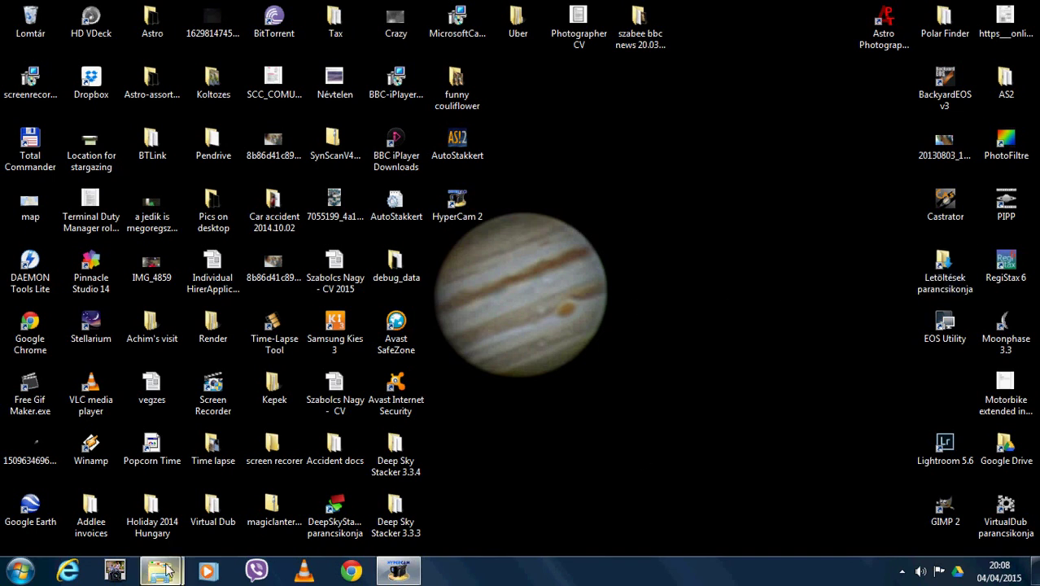
# Play the MVI_2593 clip from the Video processing tutorial folder to examine the source footage, and close the player and folder
pyautogui.moveTo(164, 562)
pyautogui.click(251, 499)
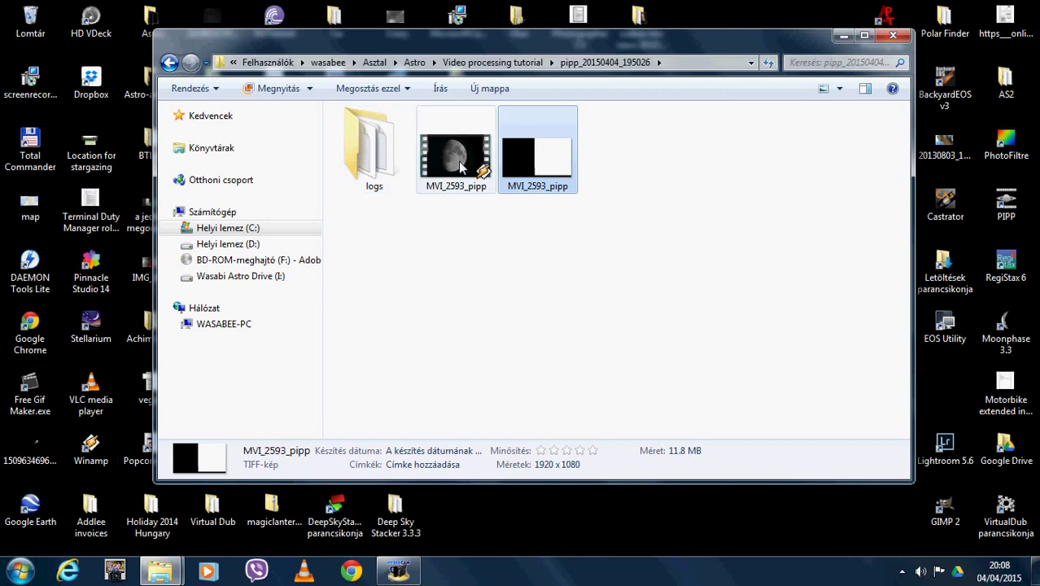
pyautogui.click(169, 62)
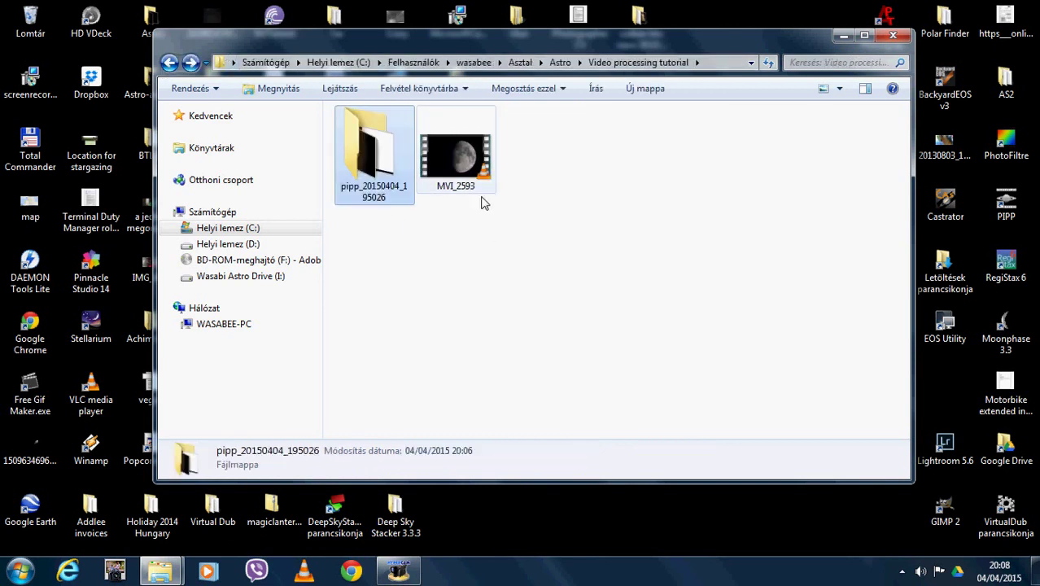
pyautogui.doubleClick(456, 156)
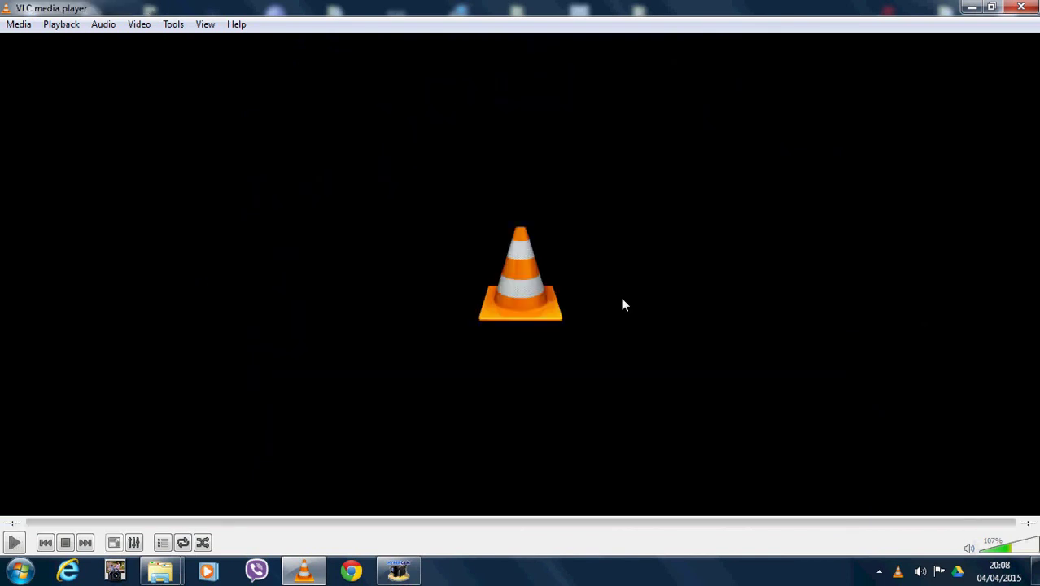
pyautogui.click(1021, 7)
pyautogui.click(893, 35)
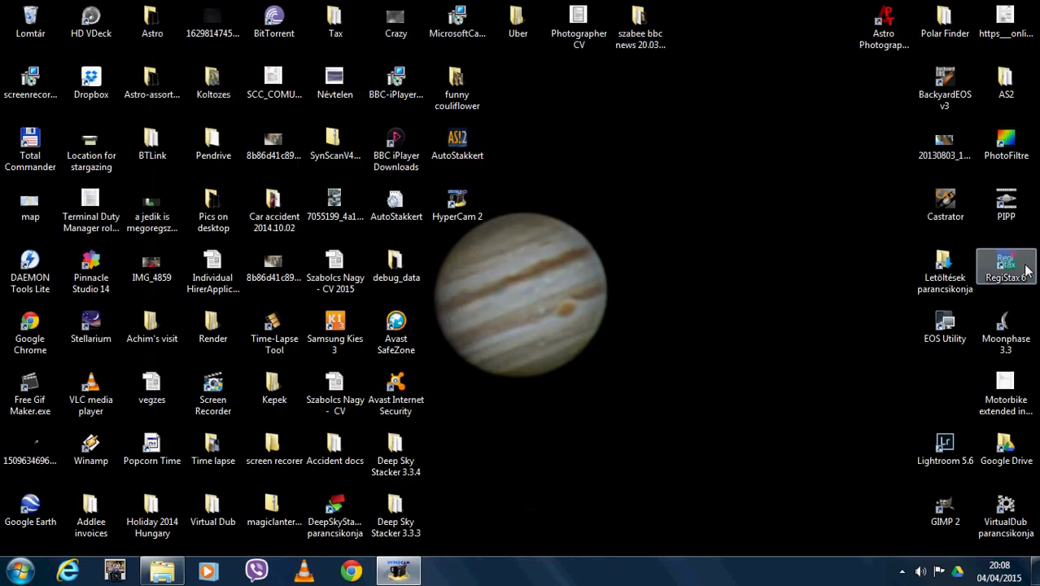
# Launch RegiStax 6 and browse to the Astro\Video processing tutorial folder in its file selection
pyautogui.doubleClick(1006, 265)
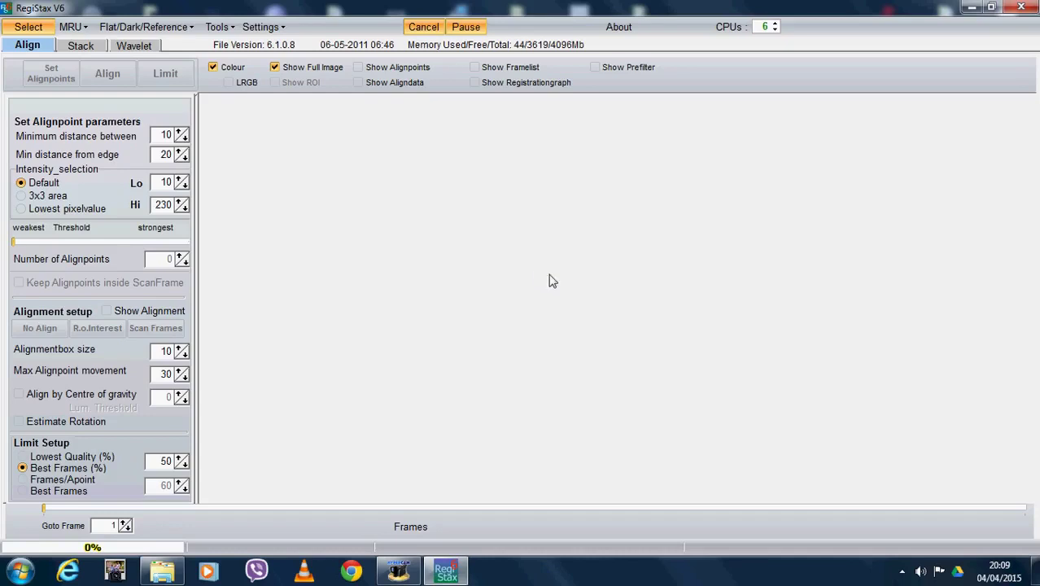
pyautogui.click(21, 28)
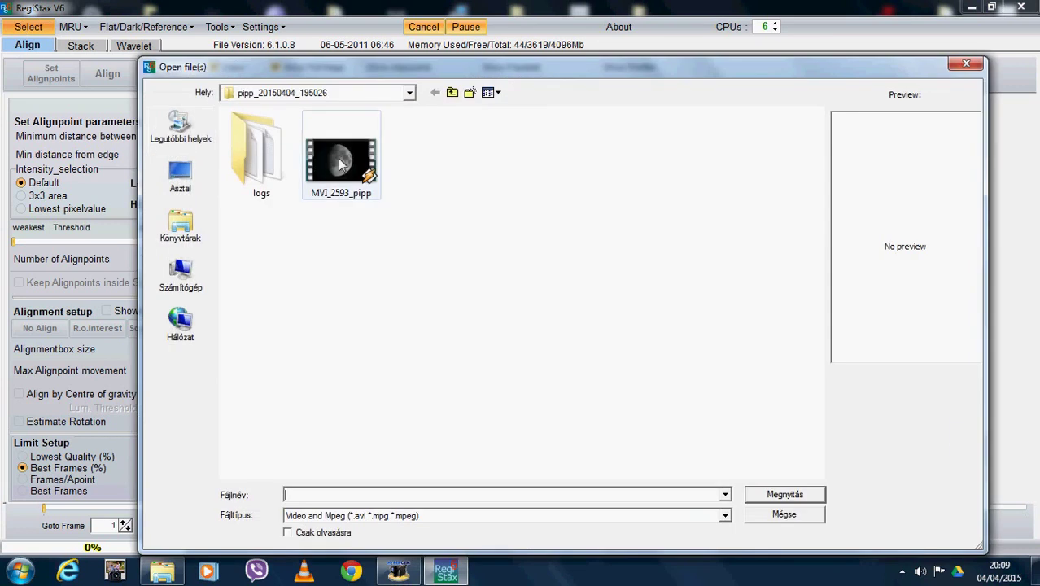
pyautogui.click(453, 92)
pyautogui.click(453, 92)
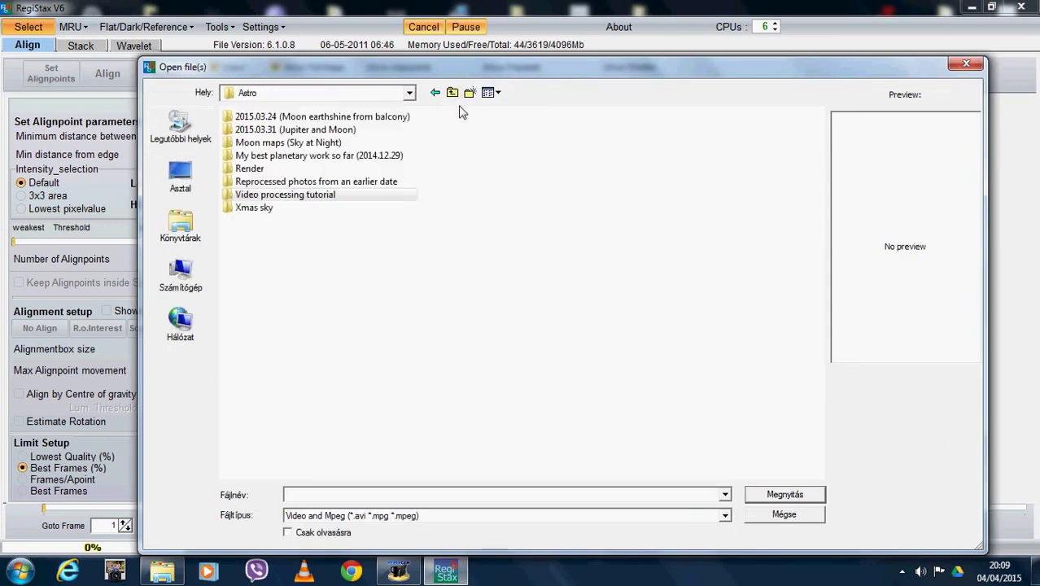
pyautogui.doubleClick(281, 195)
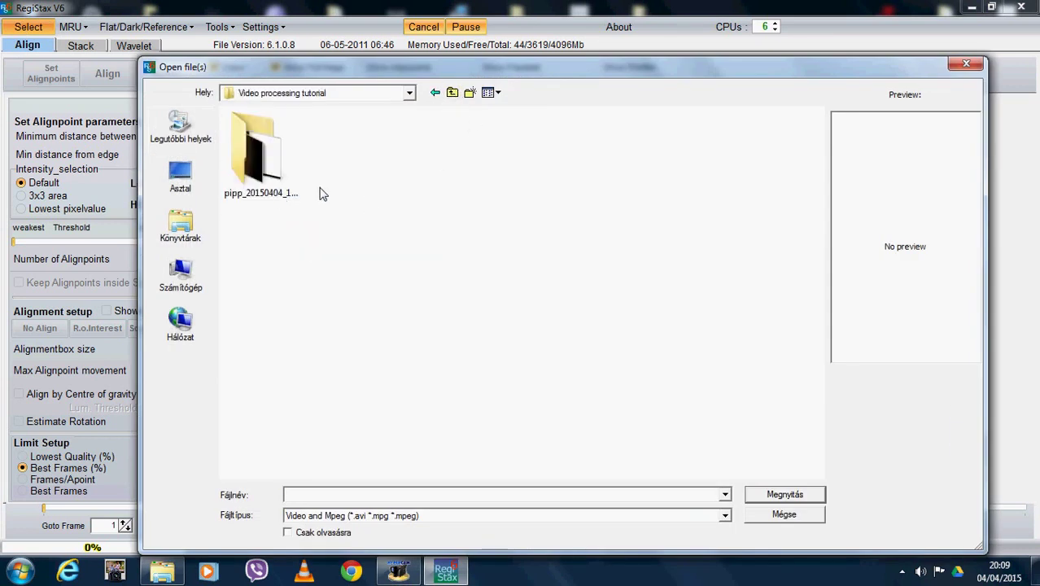
# Examine the file types RegiStax can open, keep Video and Mpeg, and cancel the file selection
pyautogui.click(726, 516)
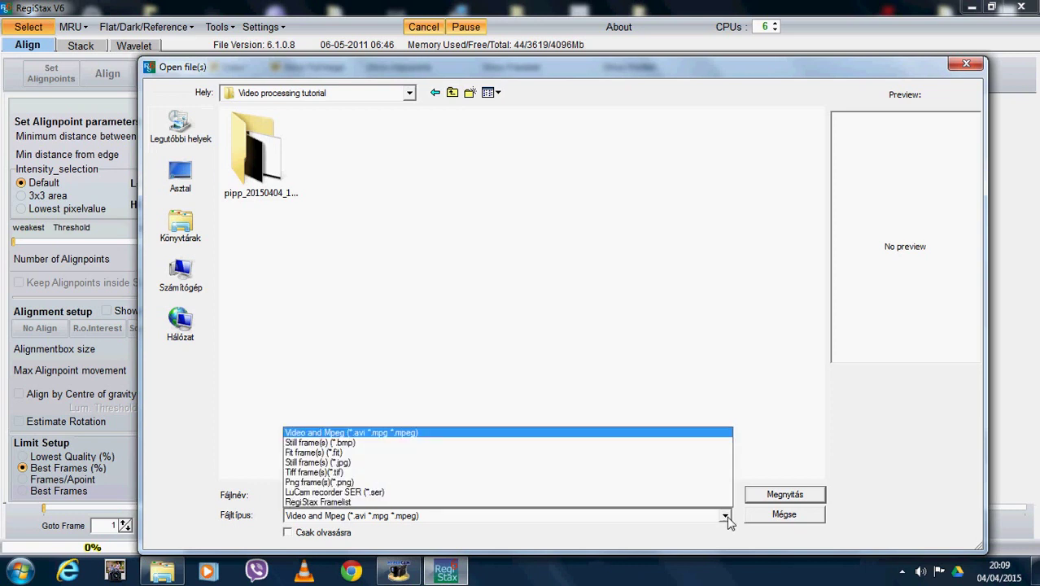
pyautogui.click(641, 438)
pyautogui.click(786, 515)
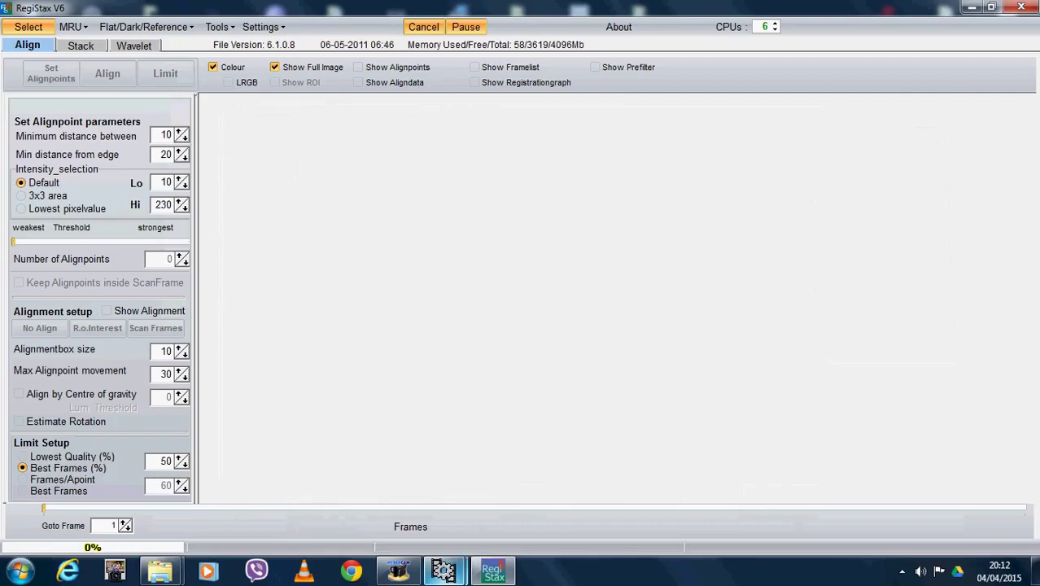
# Switch to VirtualDub's running MVI_2593.MOV conversion and set the video preview zoom to 50%
pyautogui.moveTo(445, 576)
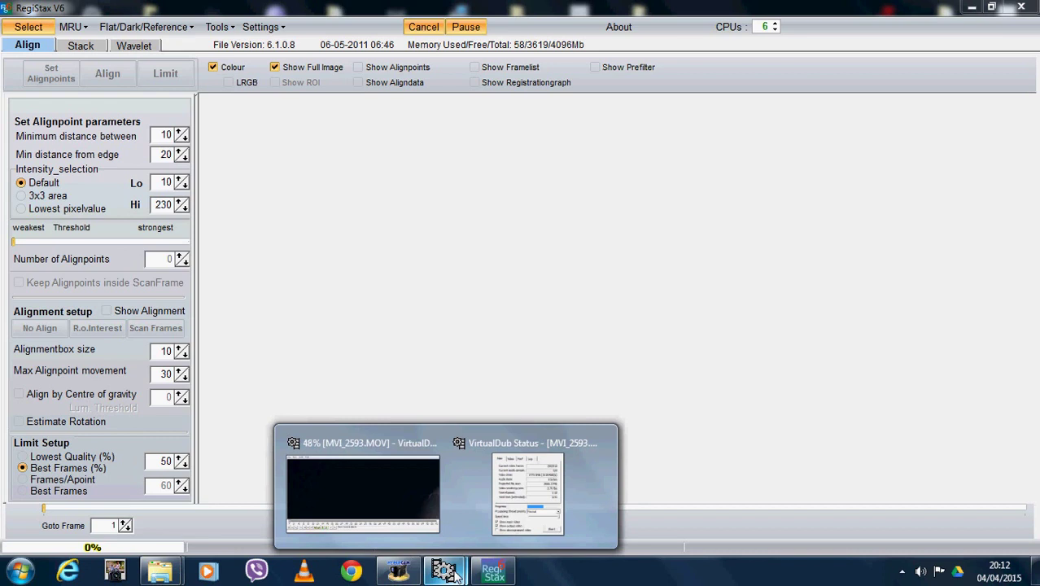
pyautogui.click(975, 7)
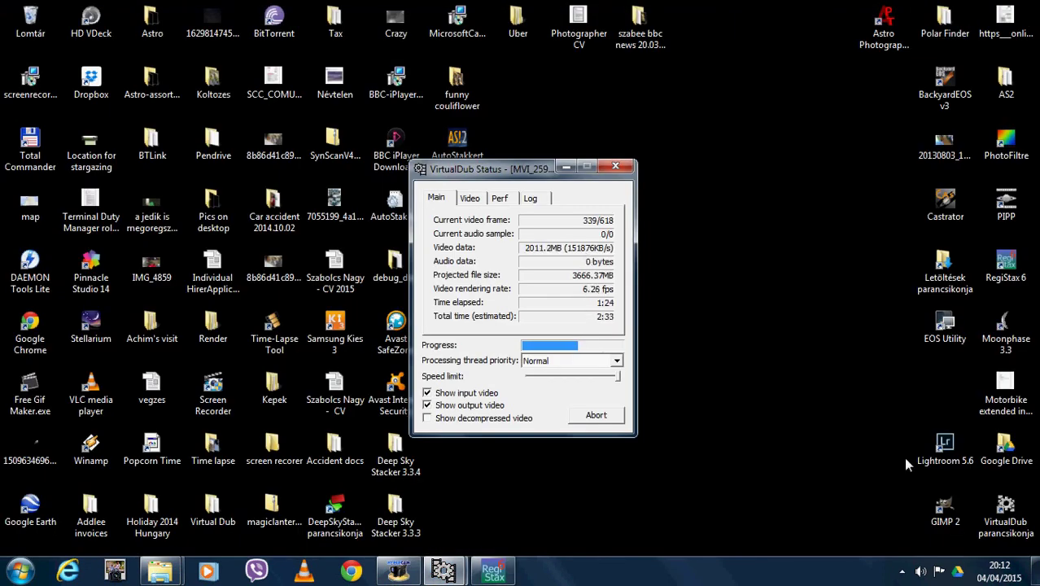
pyautogui.moveTo(498, 576)
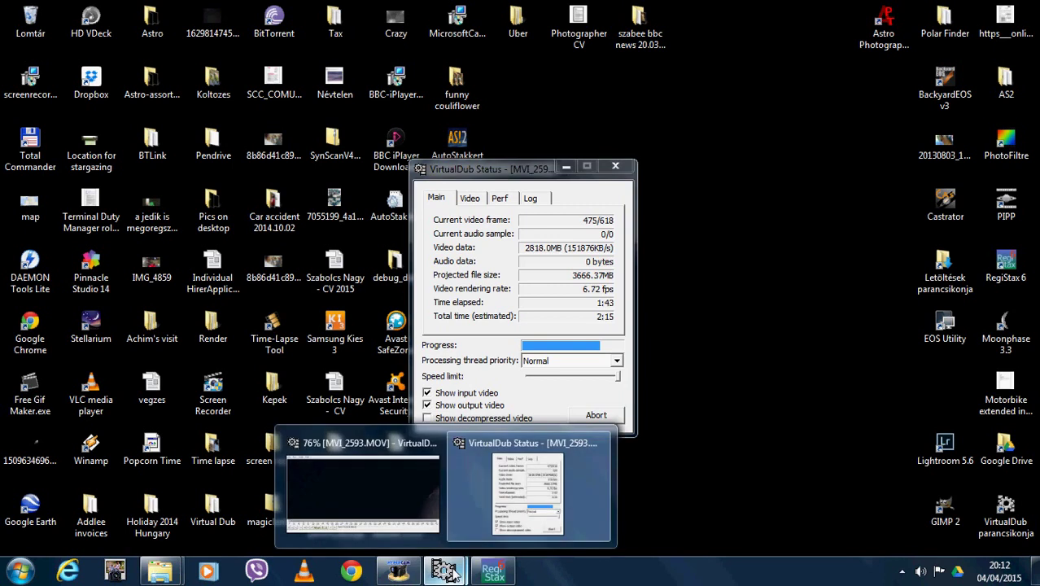
pyautogui.click(416, 484)
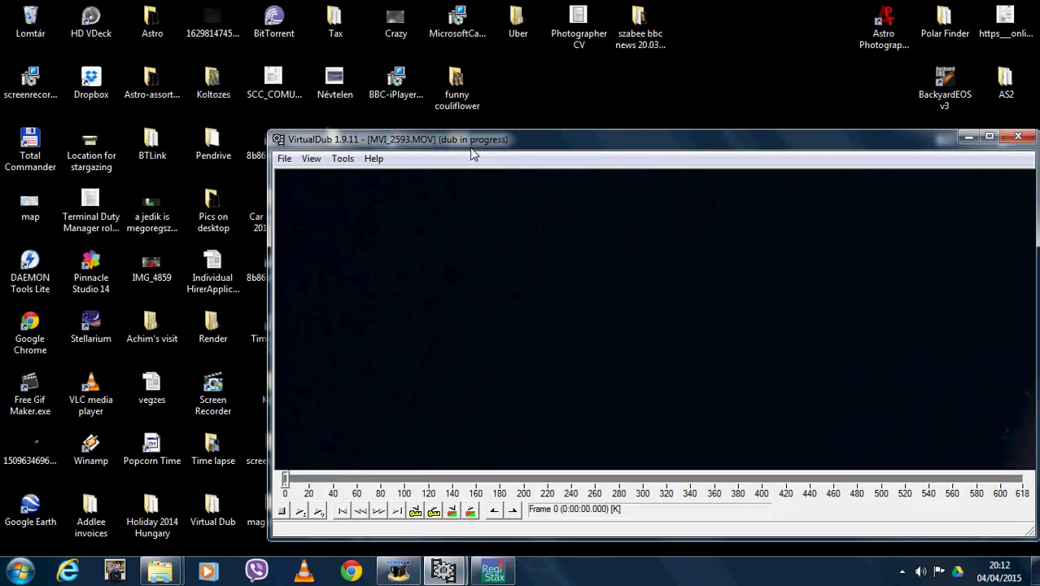
pyautogui.moveTo(474, 140); pyautogui.dragTo(337, 14)
pyautogui.rightClick(287, 120)
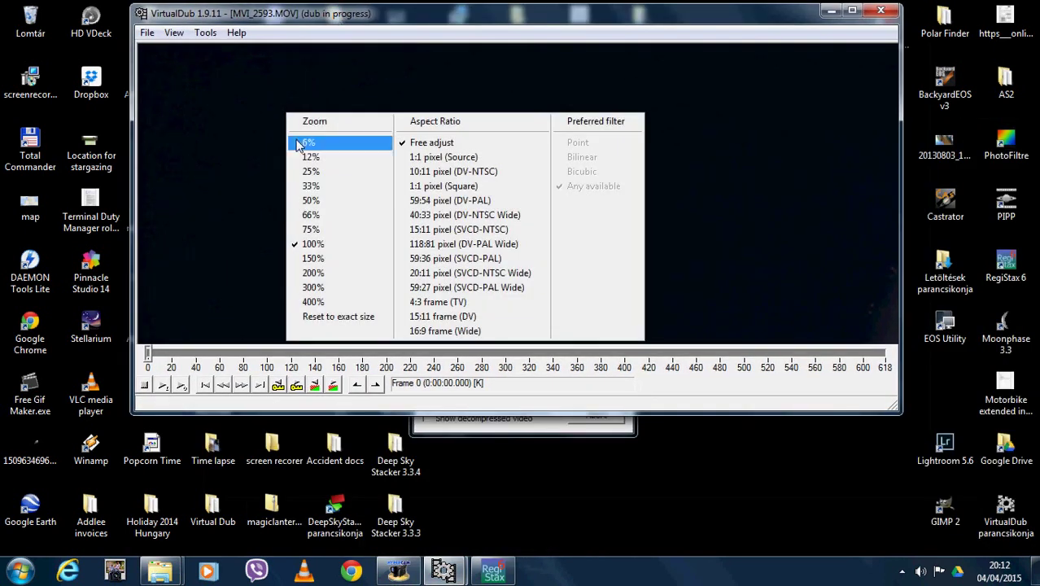
pyautogui.click(317, 199)
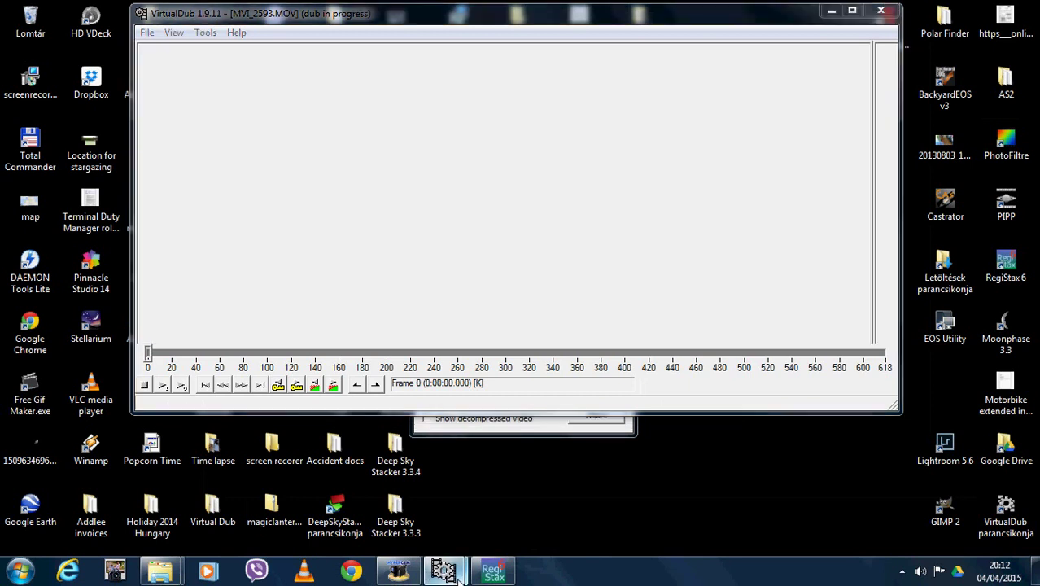
# Check the conversion status of MVI_2593.MOV and close VirtualDub once the job is done
pyautogui.moveTo(431, 572)
pyautogui.click(529, 489)
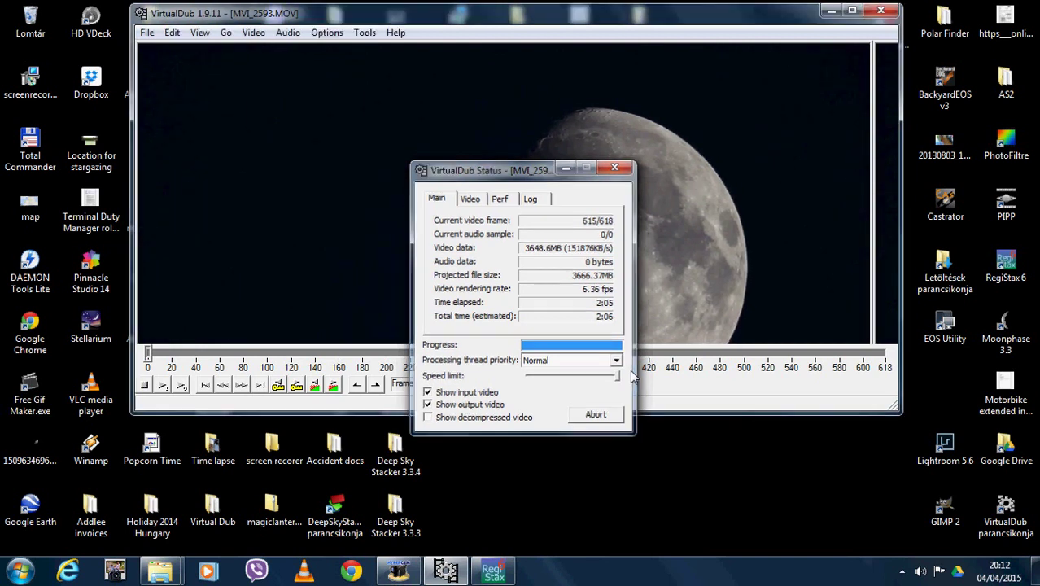
pyautogui.click(893, 11)
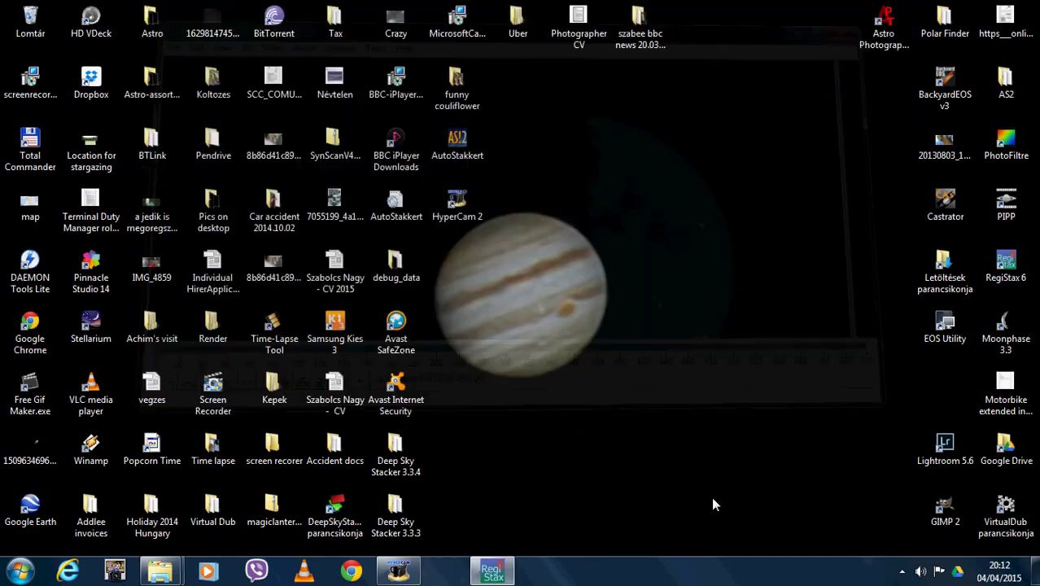
# Switch to RegiStax and open the MVI_2593 Virtual Dub video from the Astro\Video processing tutorial folder
pyautogui.click(446, 571)
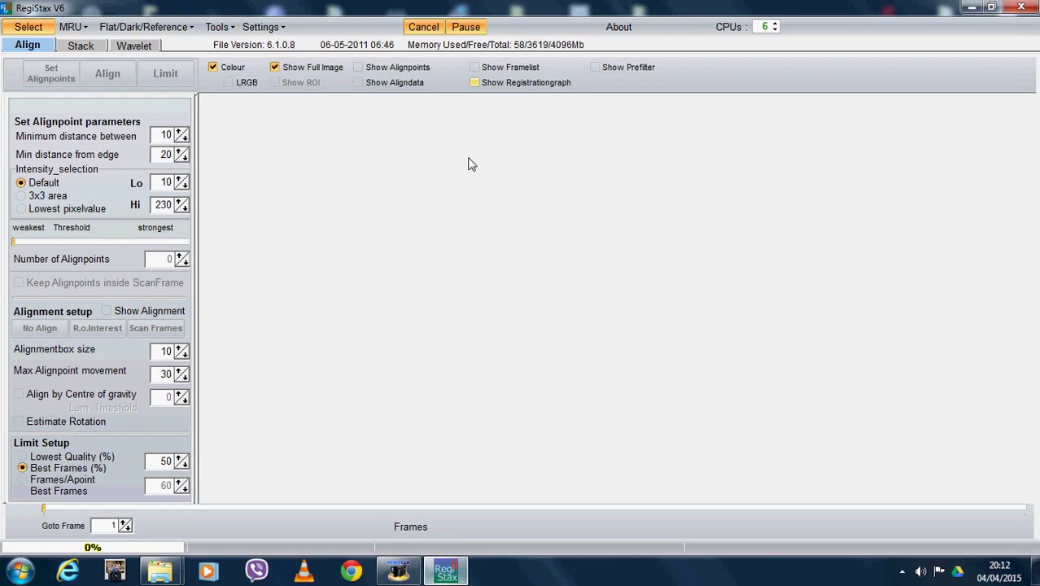
pyautogui.click(26, 31)
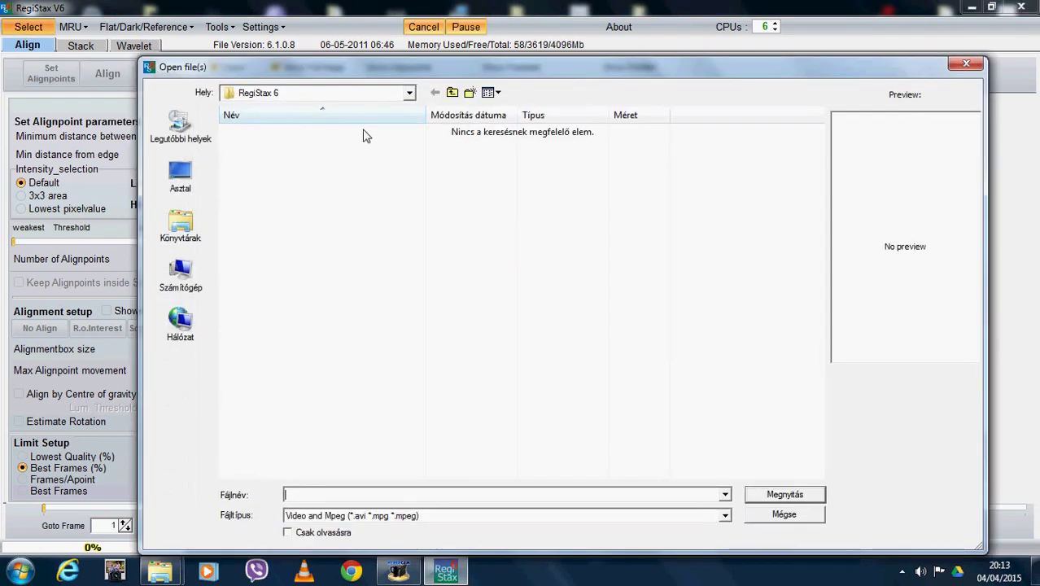
pyautogui.click(409, 92)
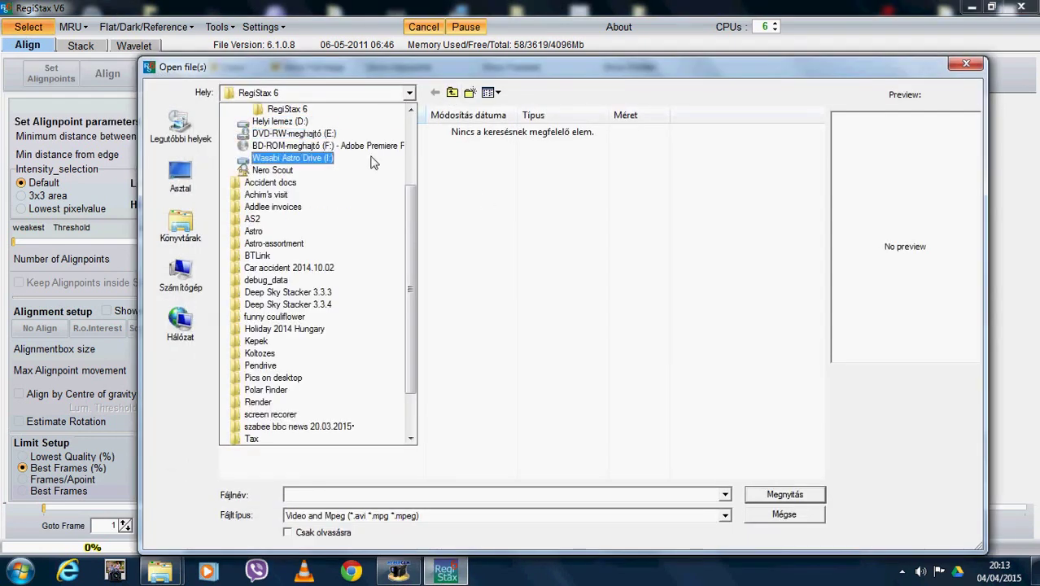
pyautogui.click(322, 232)
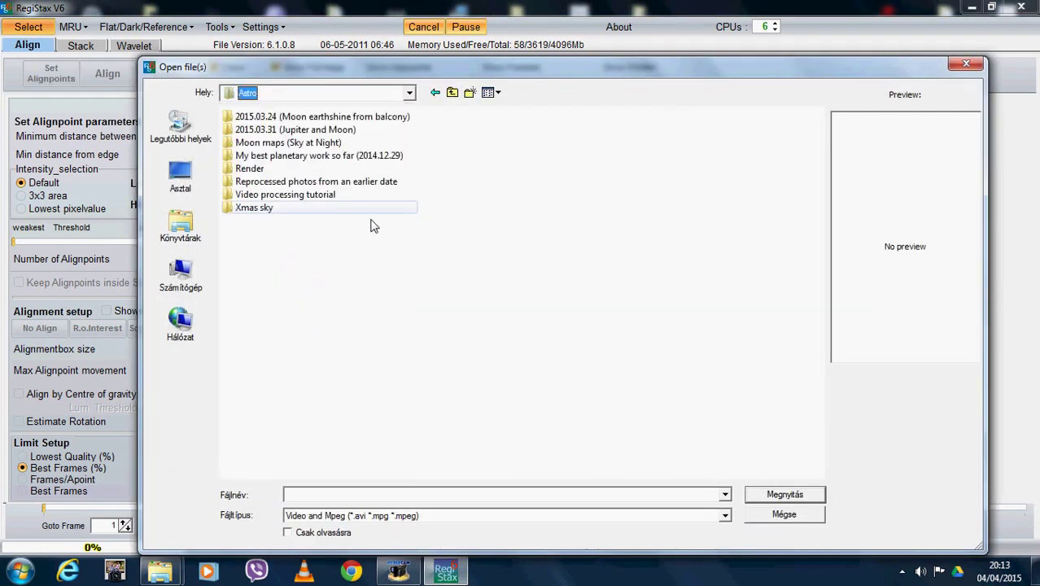
pyautogui.doubleClick(291, 196)
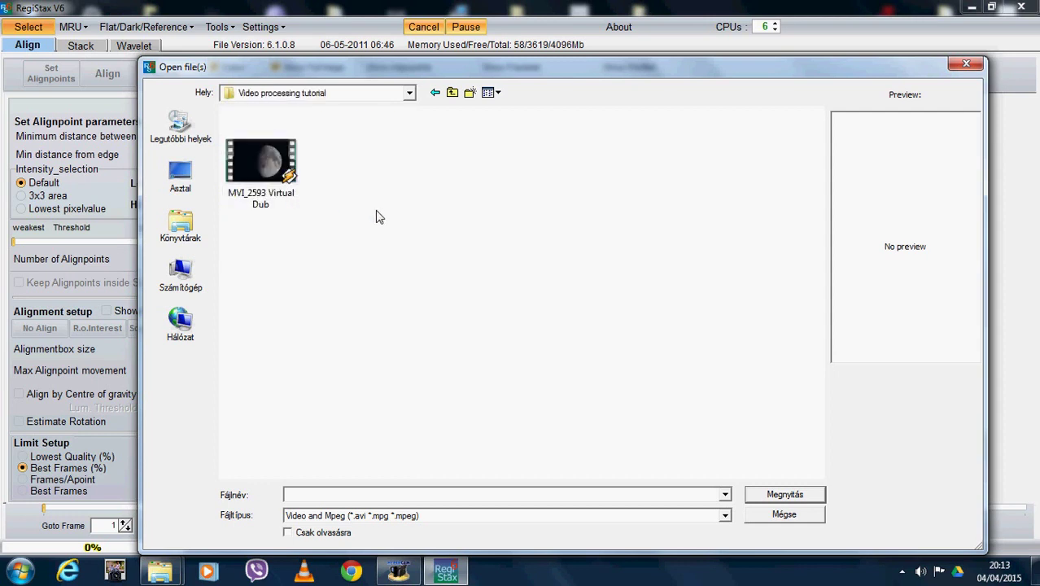
pyautogui.click(260, 169)
pyautogui.click(784, 497)
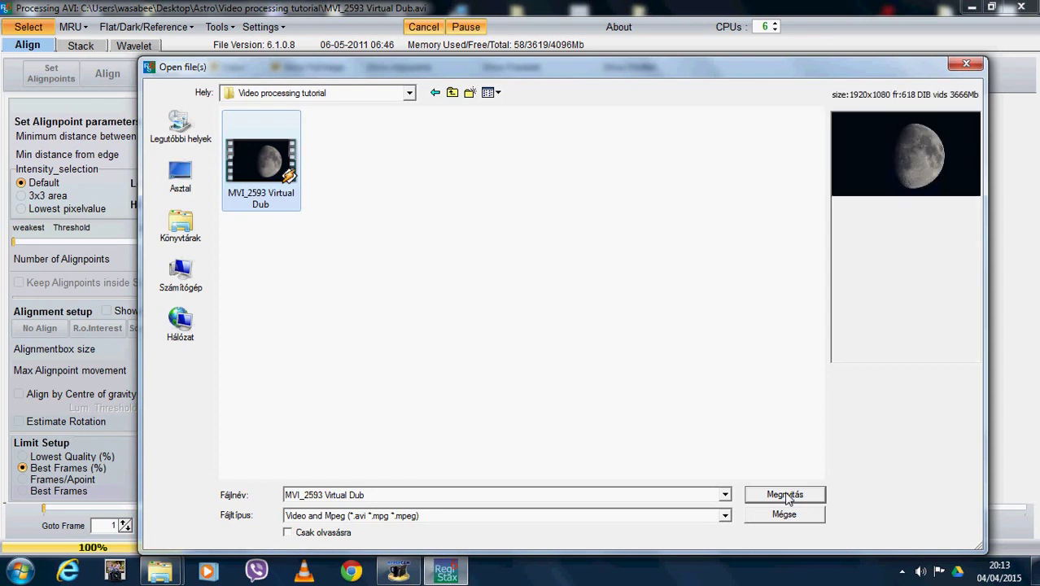
pyautogui.click(786, 496)
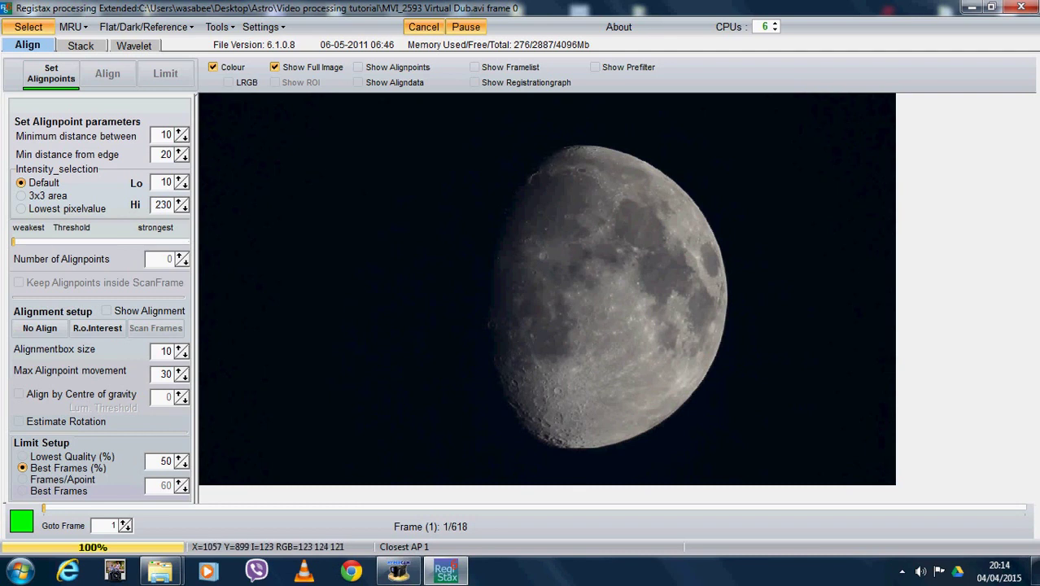
# Set the Best Frames limit to 60 percent
pyautogui.doubleClick(164, 461)
pyautogui.write('50')
pyautogui.doubleClick(164, 462)
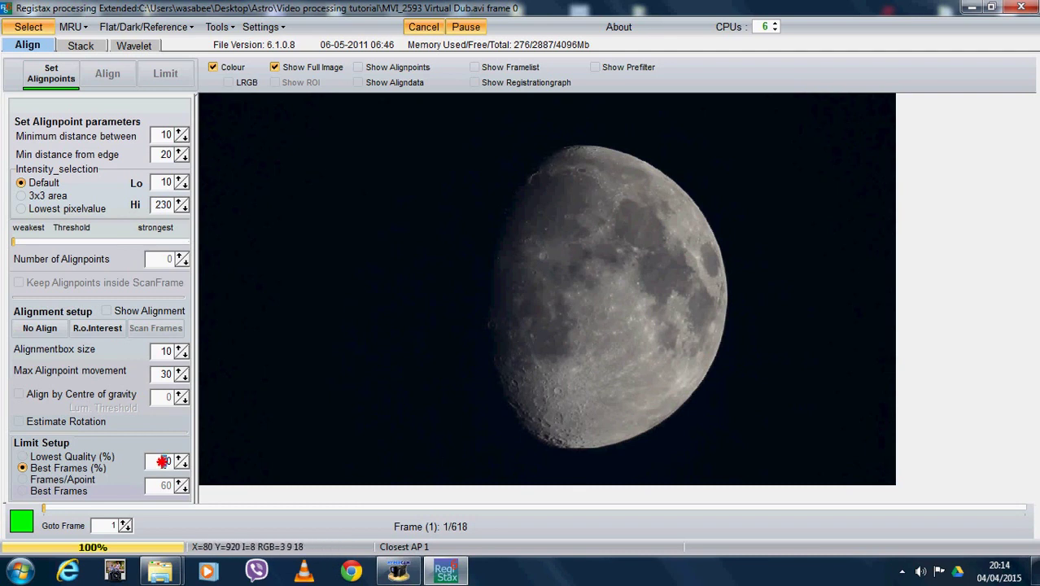
pyautogui.write('60')
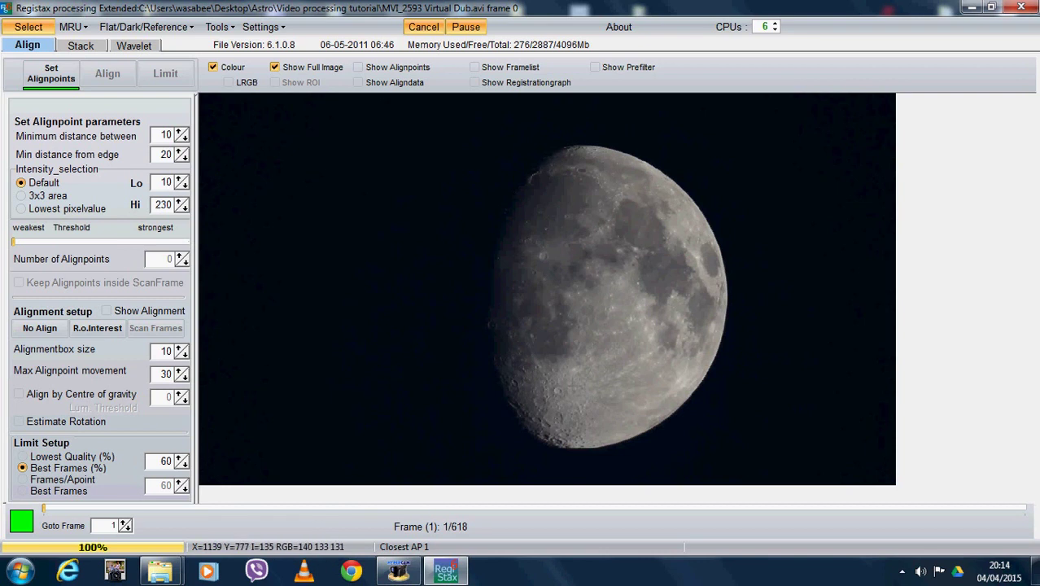
# Align the frames on a single alignpoint near the Moon's centre and apply the frame limit
pyautogui.click(589, 307)
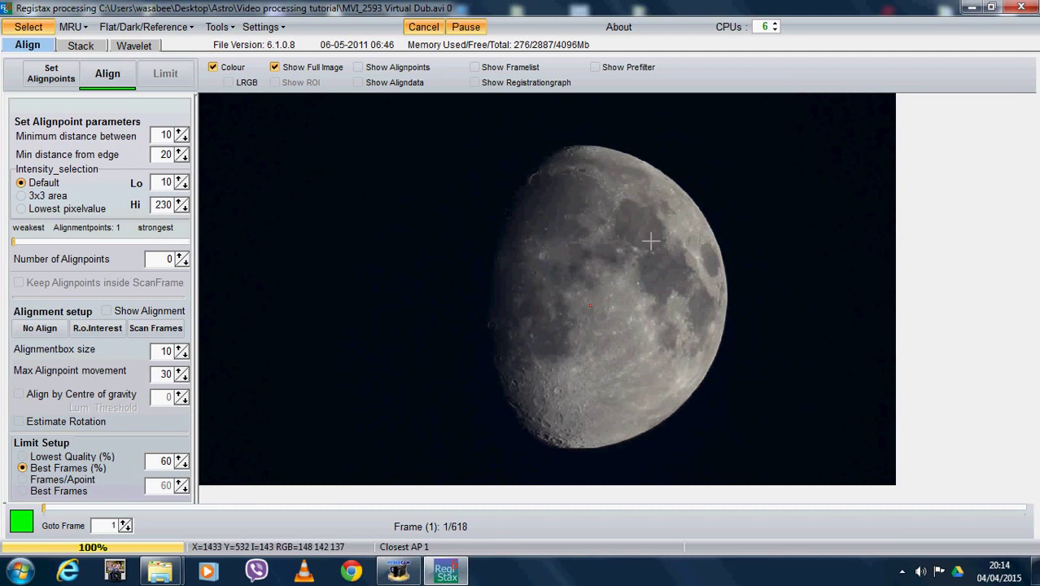
pyautogui.click(108, 75)
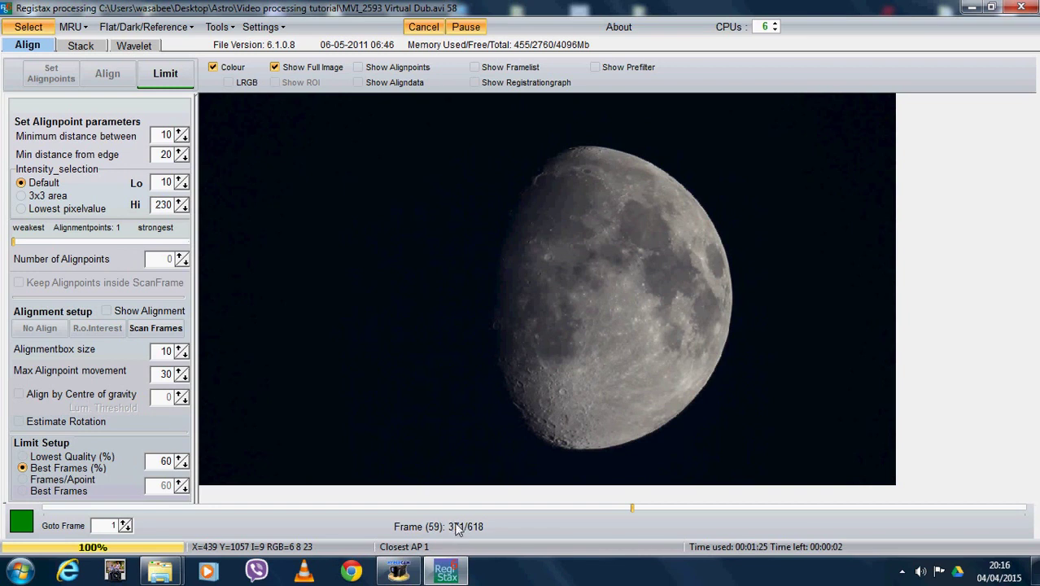
pyautogui.click(164, 75)
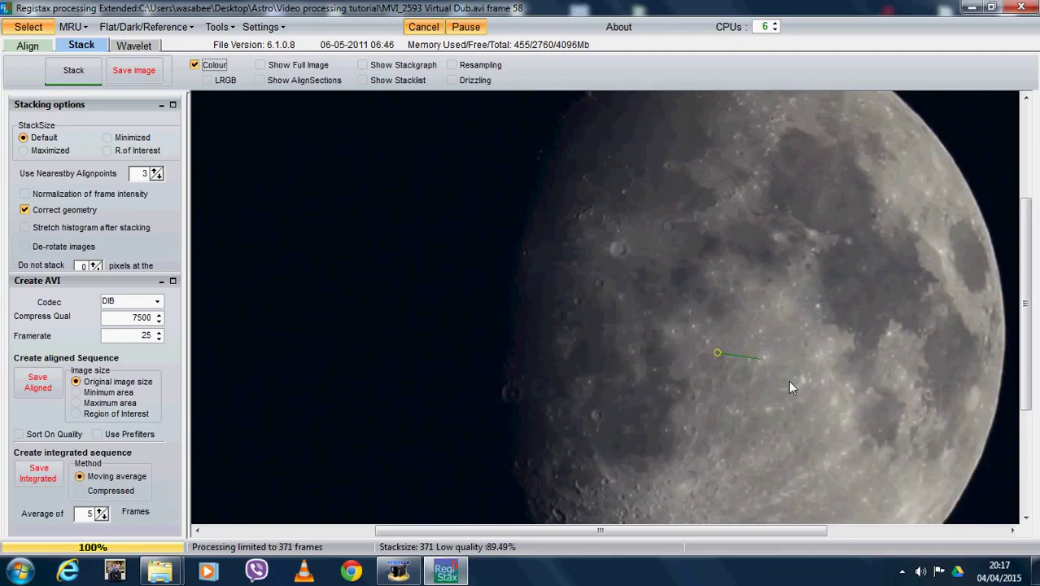
# Stack the limited frames and show the full stacked Moon image
pyautogui.click(275, 67)
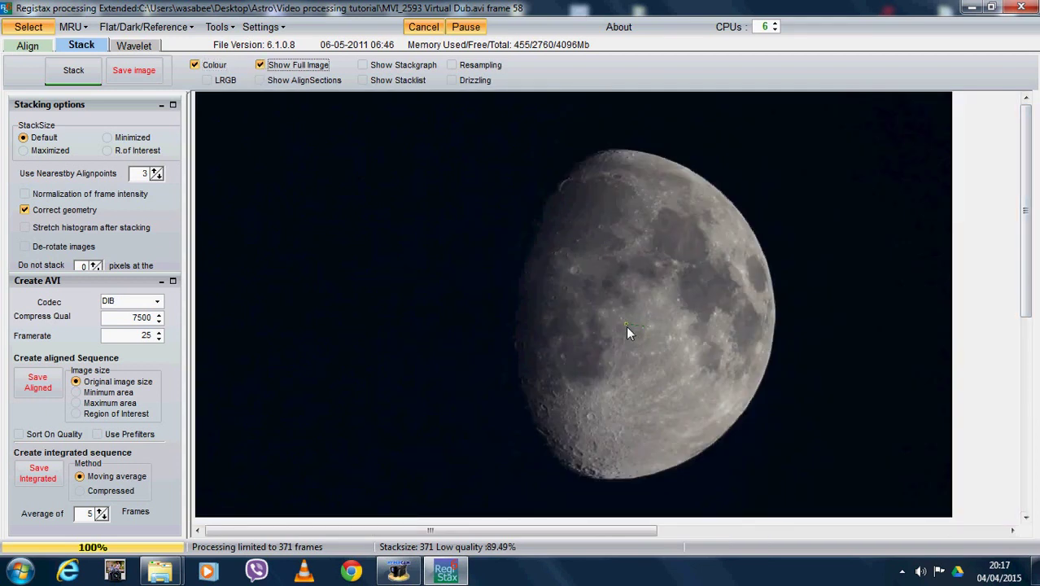
pyautogui.click(259, 65)
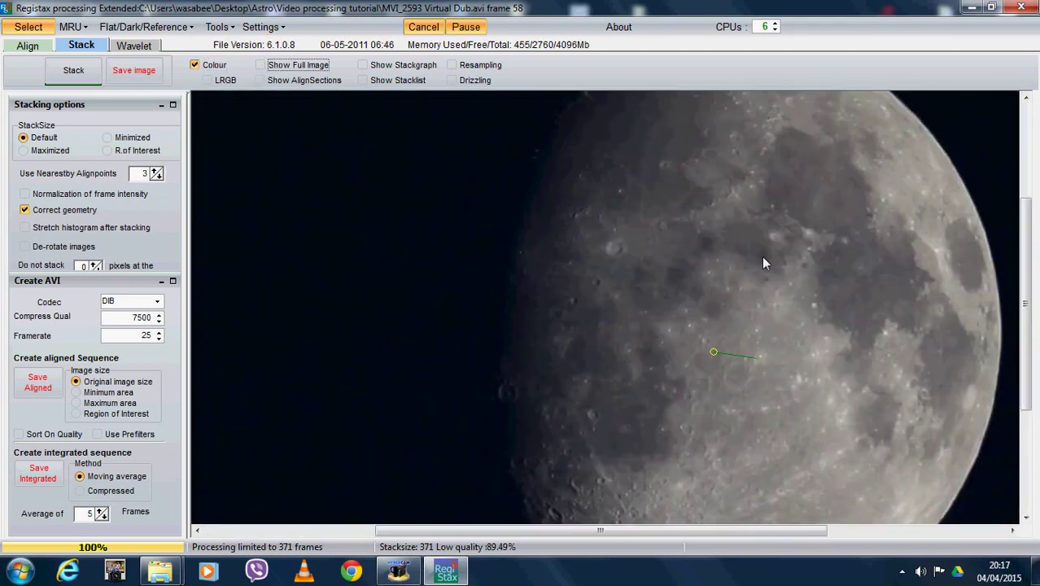
pyautogui.click(72, 71)
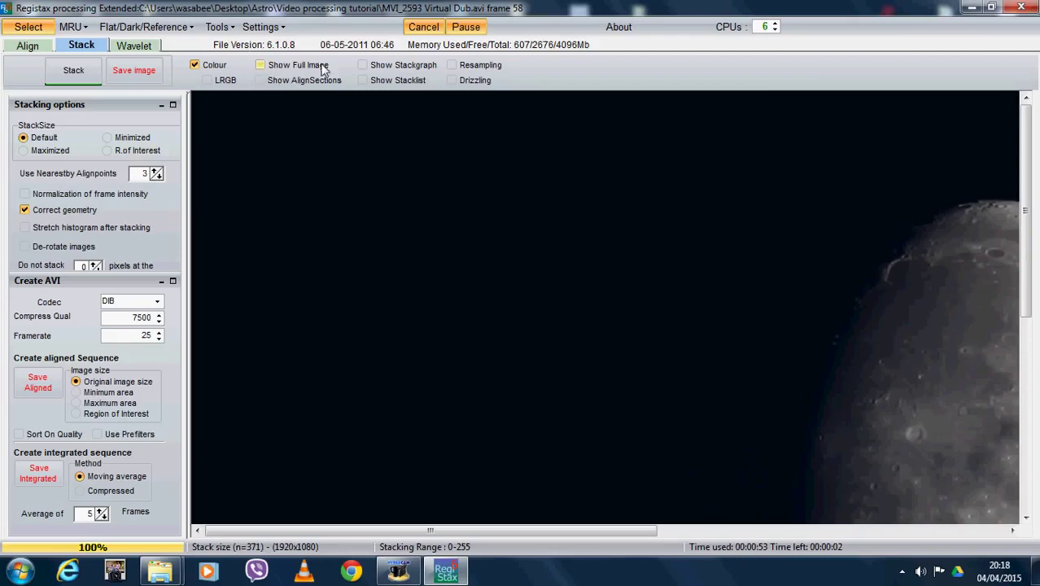
pyautogui.click(271, 69)
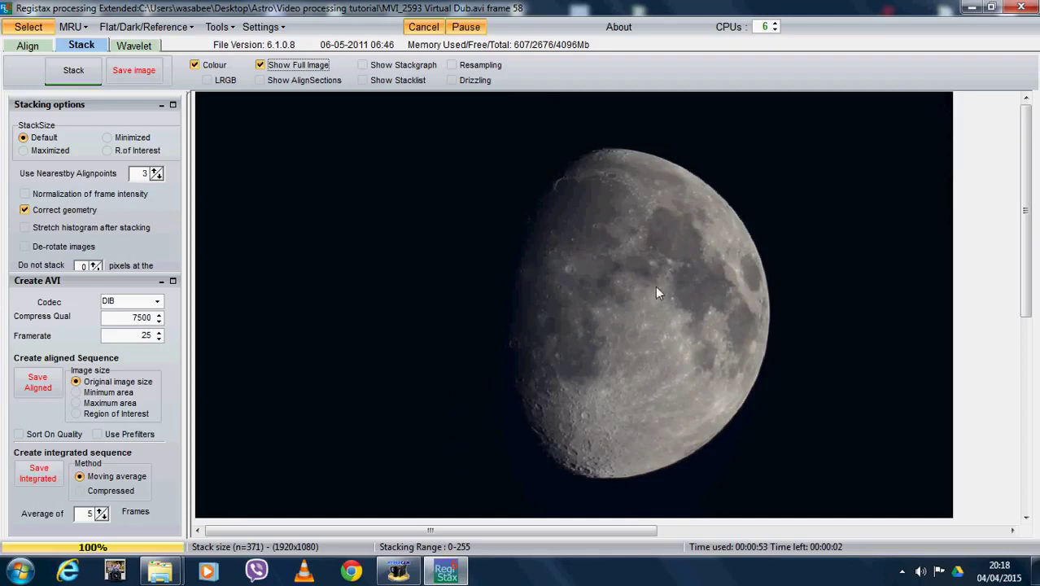
# Save the stacked image as MVI_2593 Virtual Dub in TIFF (16 bit RGB) format
pyautogui.click(134, 70)
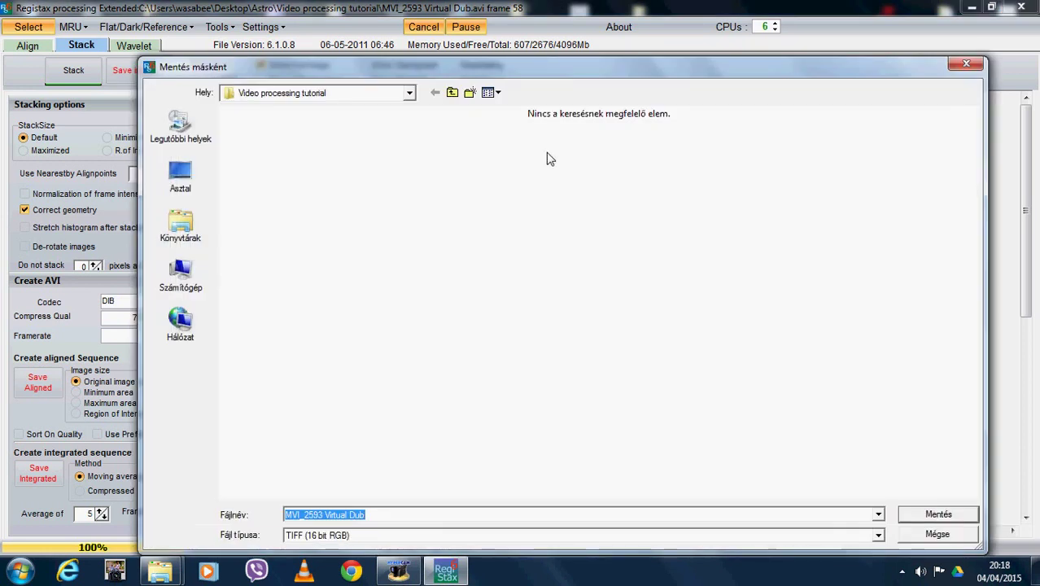
pyautogui.click(940, 515)
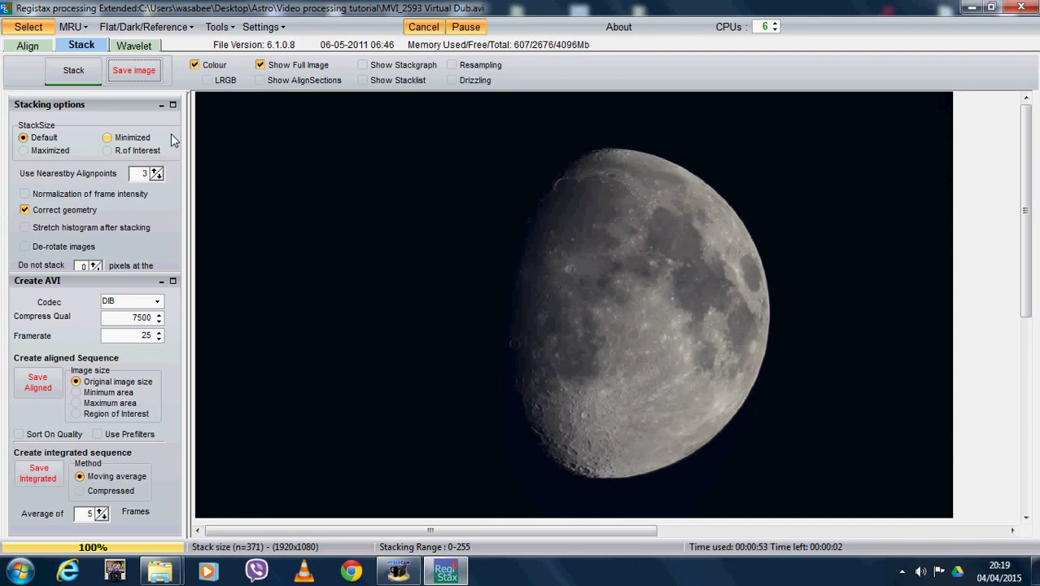
# Sharpen the stacked Moon with wavelet layers 1 to 6 at about 9.1, 12.8, 12.2, 11.0, 11.6 and 11.0
pyautogui.click(138, 47)
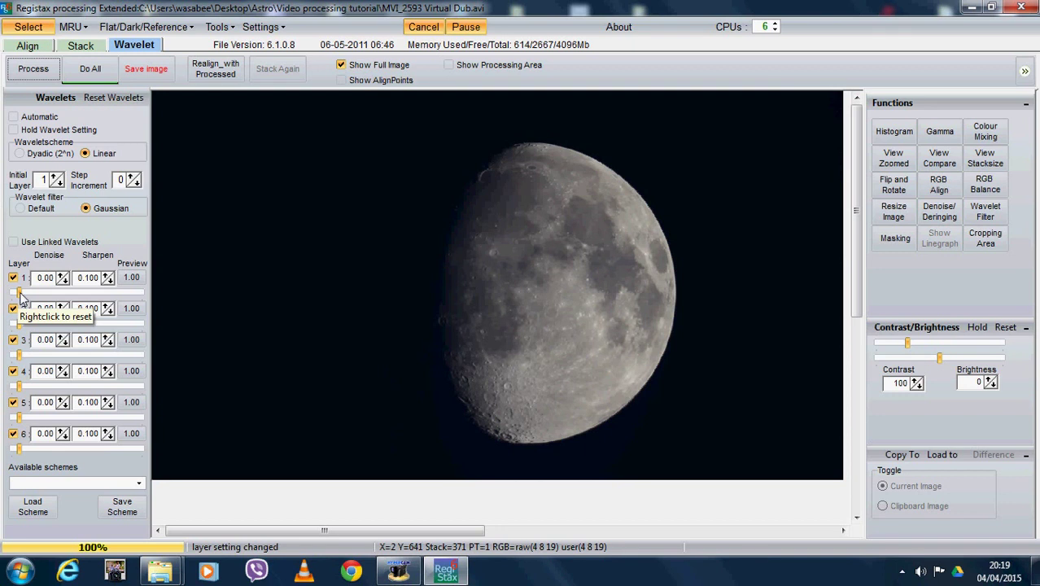
pyautogui.click(342, 65)
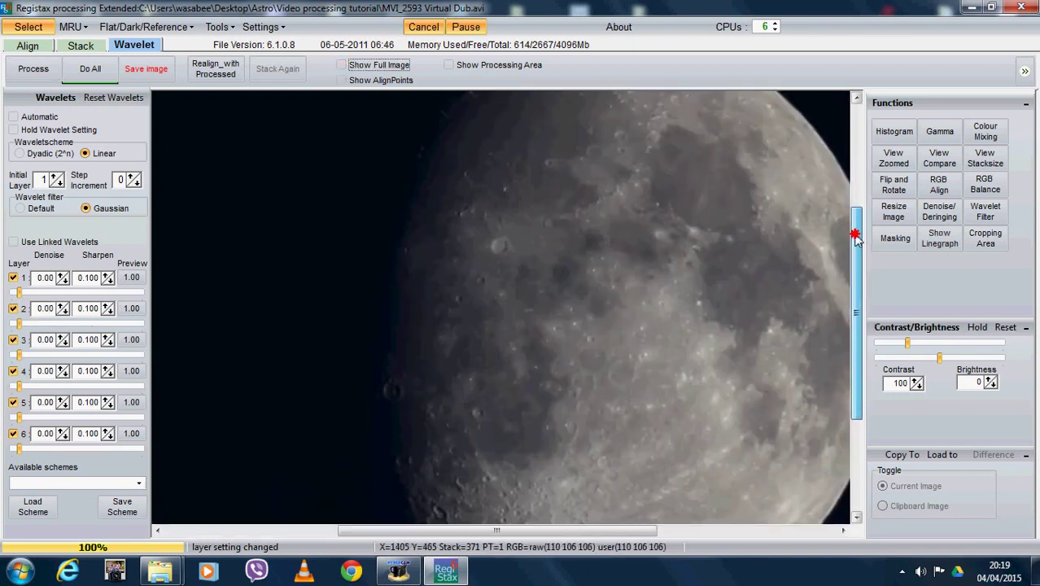
pyautogui.moveTo(856, 238); pyautogui.dragTo(847, 291)
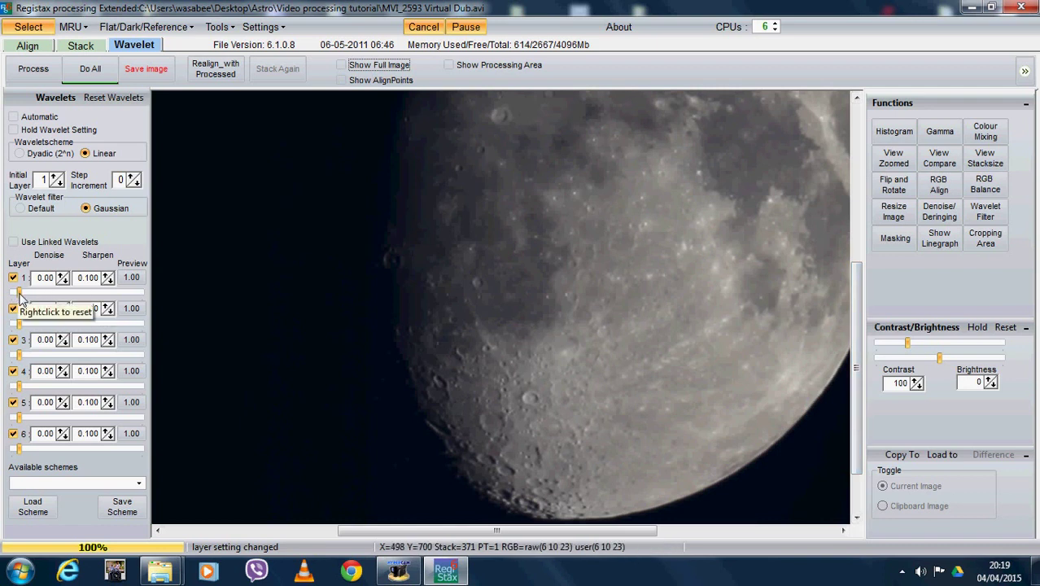
pyautogui.moveTo(19, 295); pyautogui.dragTo(32, 448)
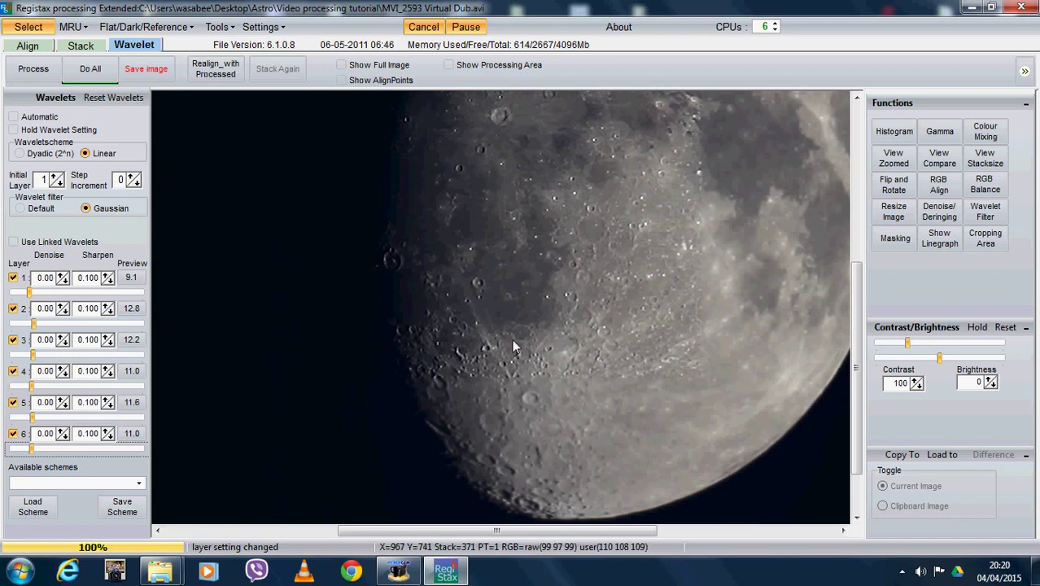
# Compare the sharpened area with the full image and reduce wavelet layers 2 to 5 to about 8.5, 7.9, 7.3 and 7.3
pyautogui.click(341, 65)
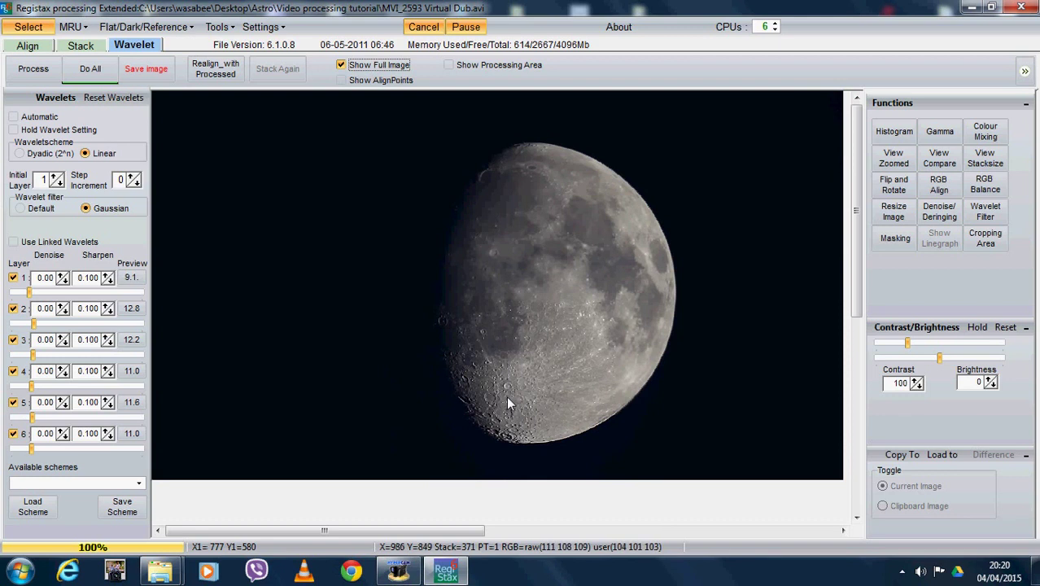
pyautogui.click(342, 65)
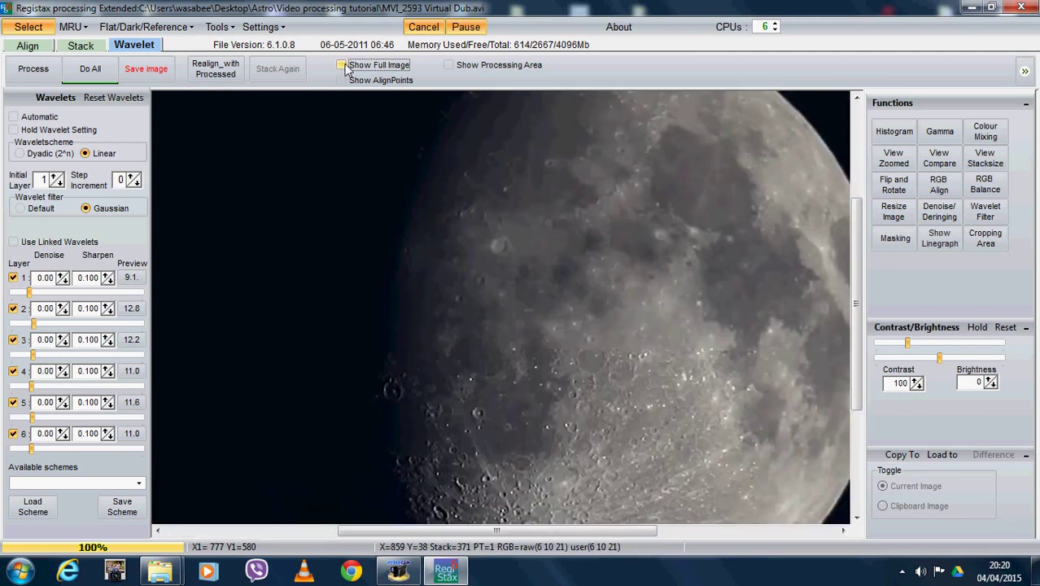
pyautogui.moveTo(856, 319); pyautogui.dragTo(856, 365)
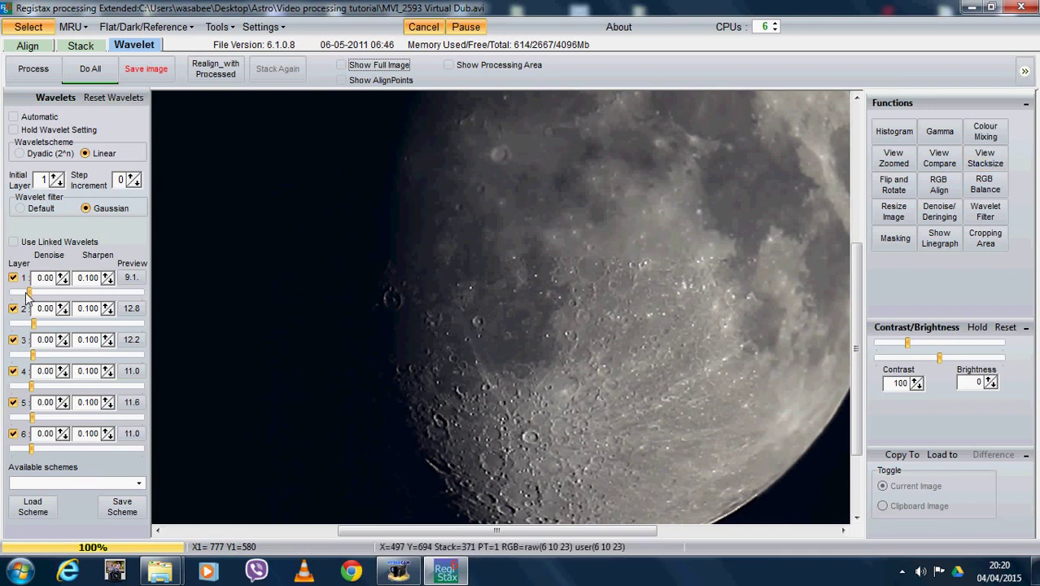
pyautogui.click(32, 323)
pyautogui.moveTo(32, 324); pyautogui.dragTo(32, 446)
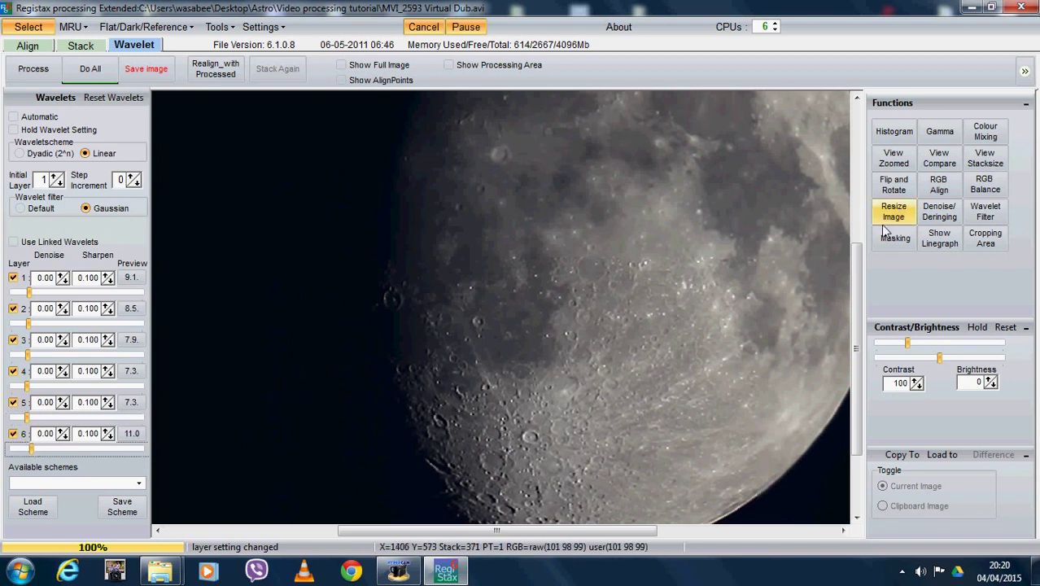
# Darken the Moon's midtones by pulling the middle of the gamma curve below the diagonal, and show the full image
pyautogui.click(940, 132)
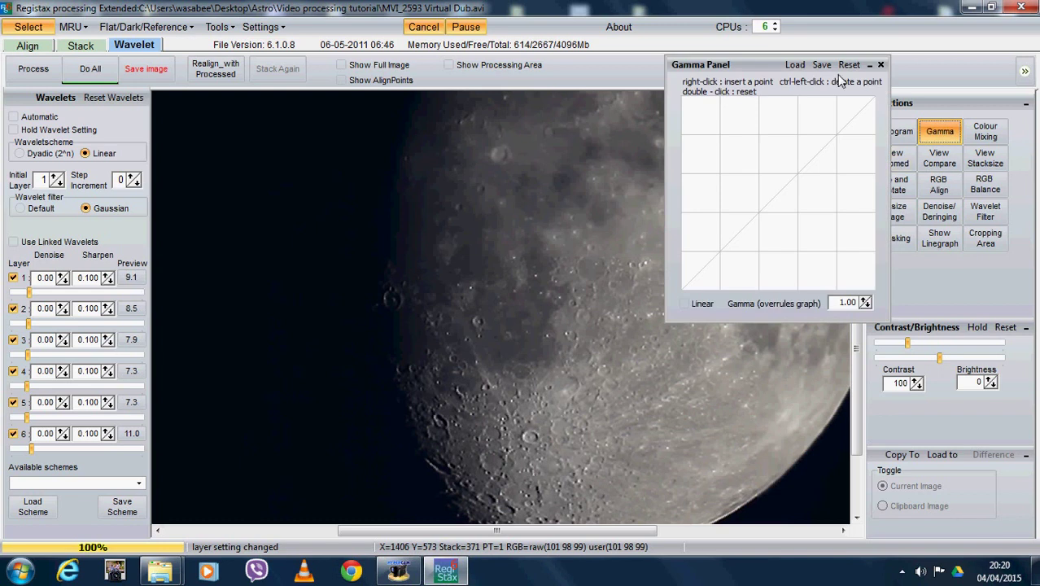
pyautogui.moveTo(771, 68); pyautogui.dragTo(198, 45)
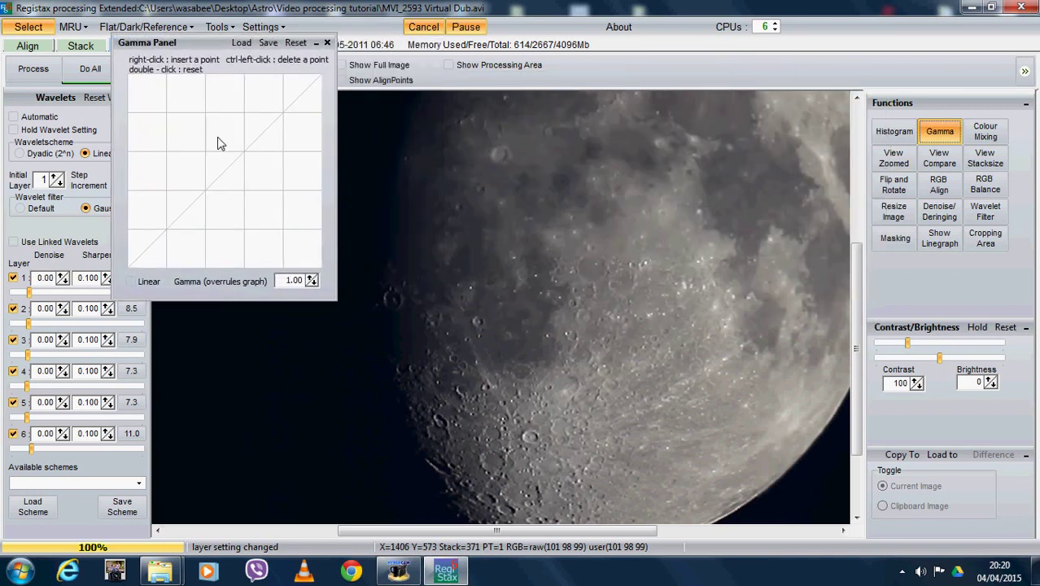
pyautogui.click(215, 181)
pyautogui.moveTo(218, 185); pyautogui.dragTo(184, 225)
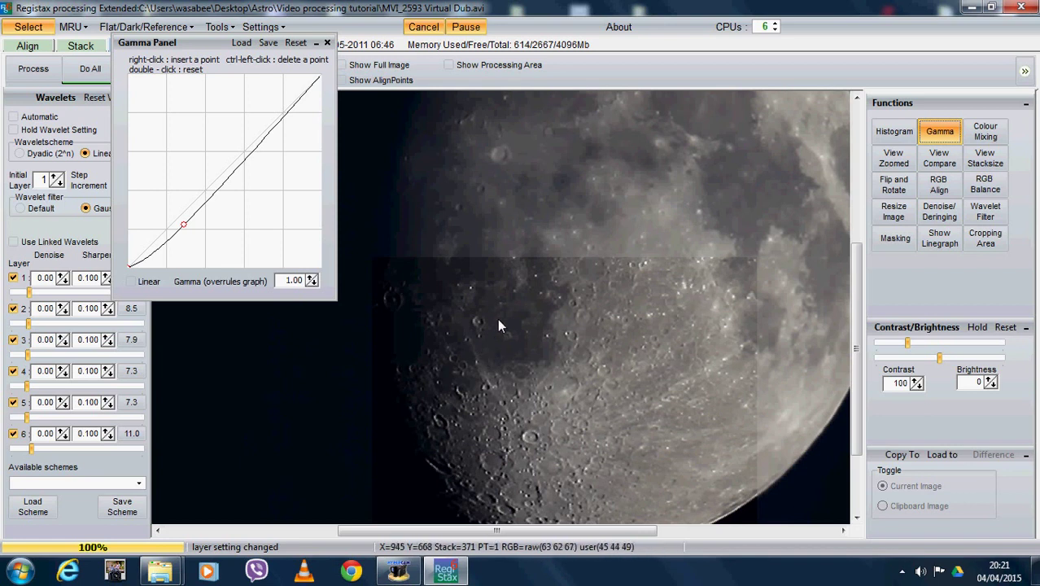
pyautogui.moveTo(184, 224)
pyautogui.mouseDown()
pyautogui.moveTo(225, 208)
pyautogui.moveTo(232, 226)
pyautogui.moveTo(225, 203)
pyautogui.moveTo(239, 181)
pyautogui.moveTo(192, 227)
pyautogui.moveTo(215, 222)
pyautogui.mouseUp()
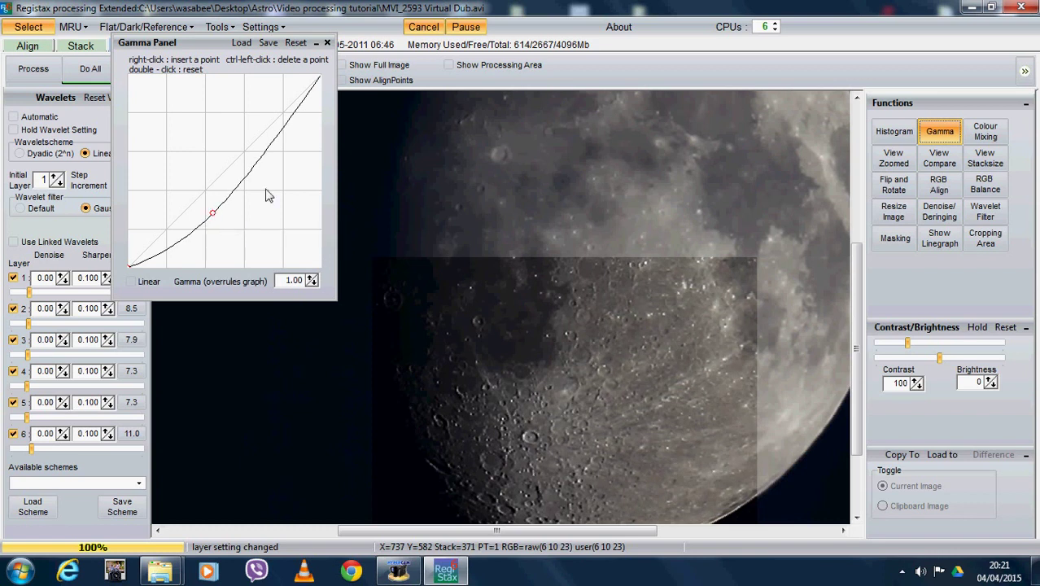
pyautogui.click(342, 65)
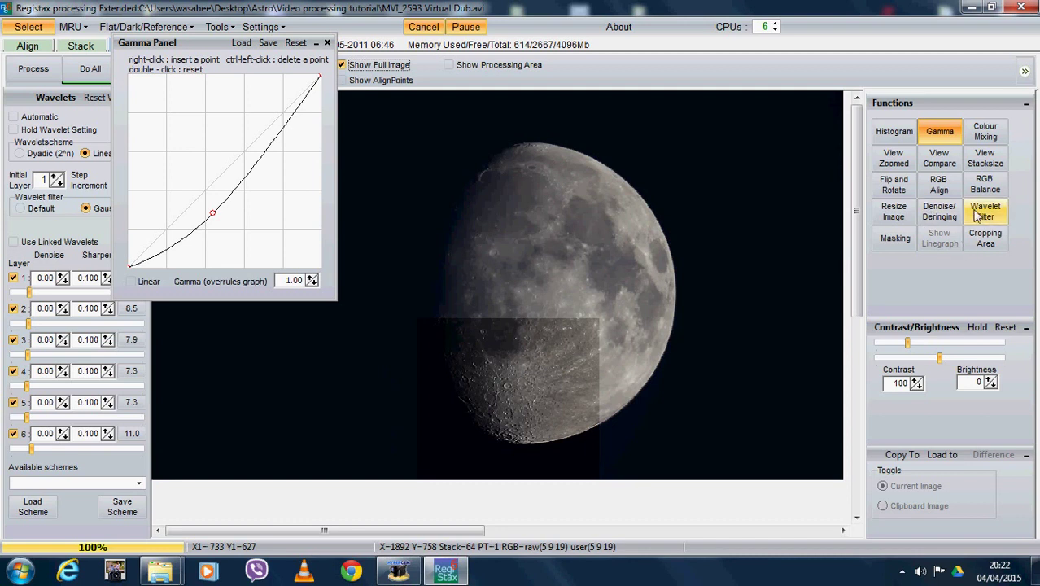
# View the RGB alignment settings for the red and blue channels, and dismiss them along with the gamma curve
pyautogui.click(938, 187)
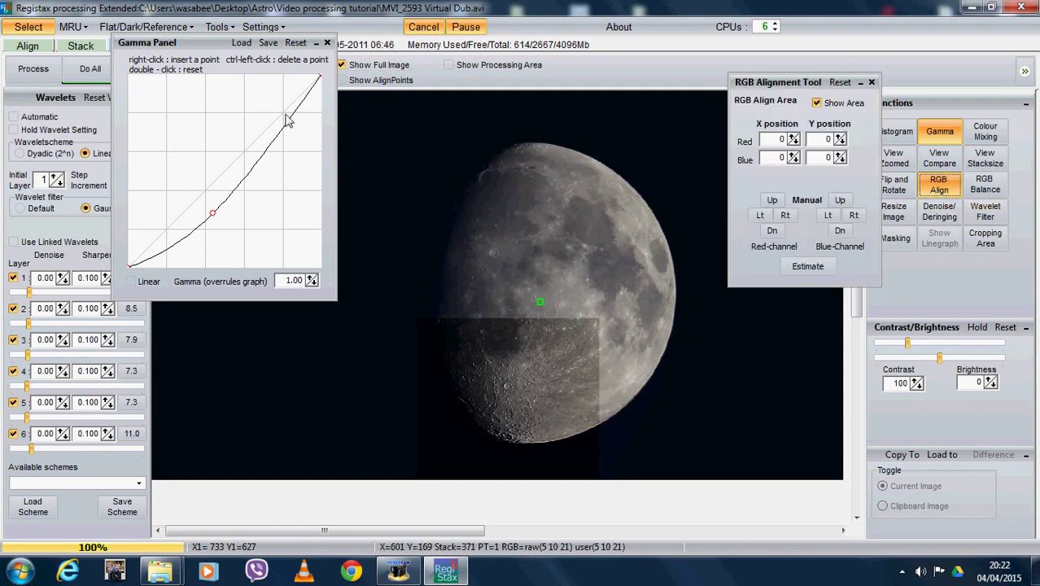
pyautogui.click(328, 42)
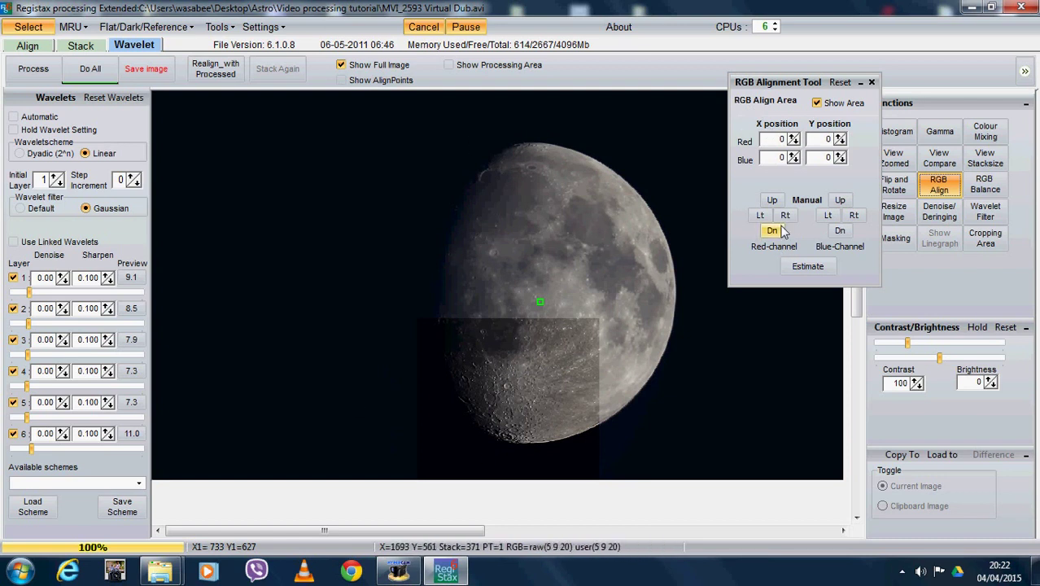
pyautogui.click(872, 82)
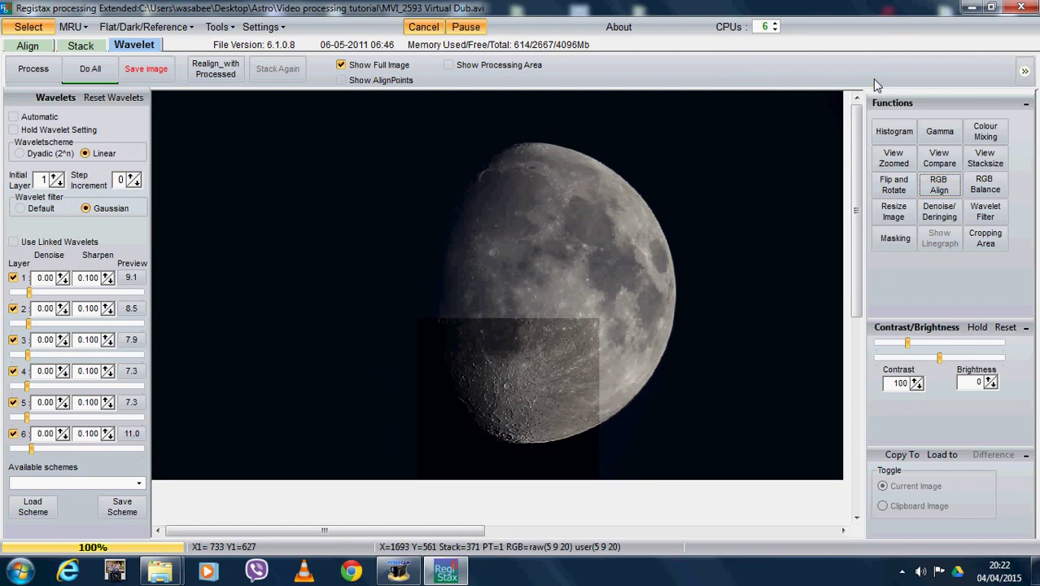
# Try raising the red, green and blue levels in the RGB balance, and reset them
pyautogui.click(981, 191)
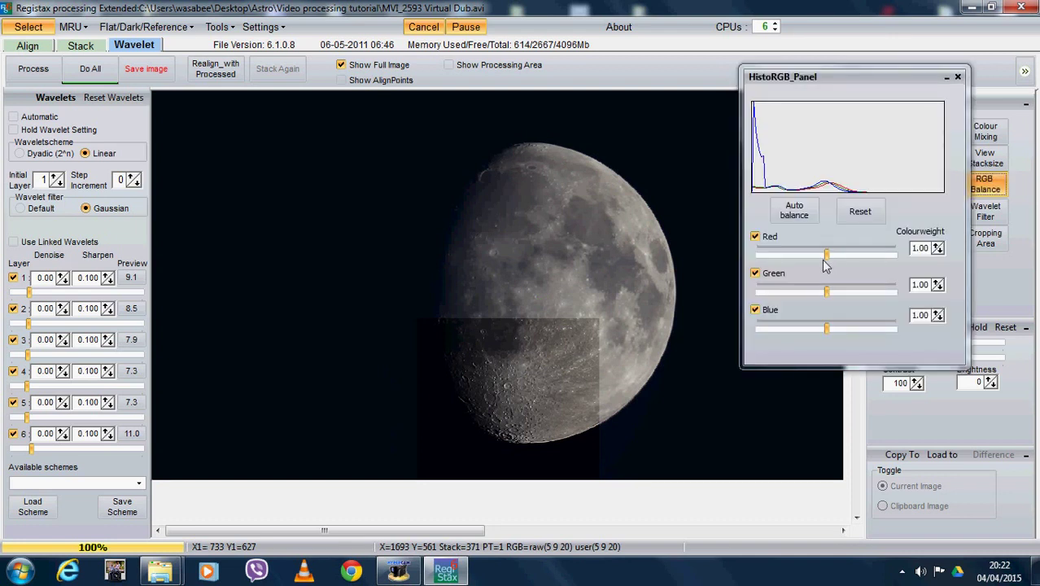
pyautogui.moveTo(824, 255); pyautogui.dragTo(836, 292)
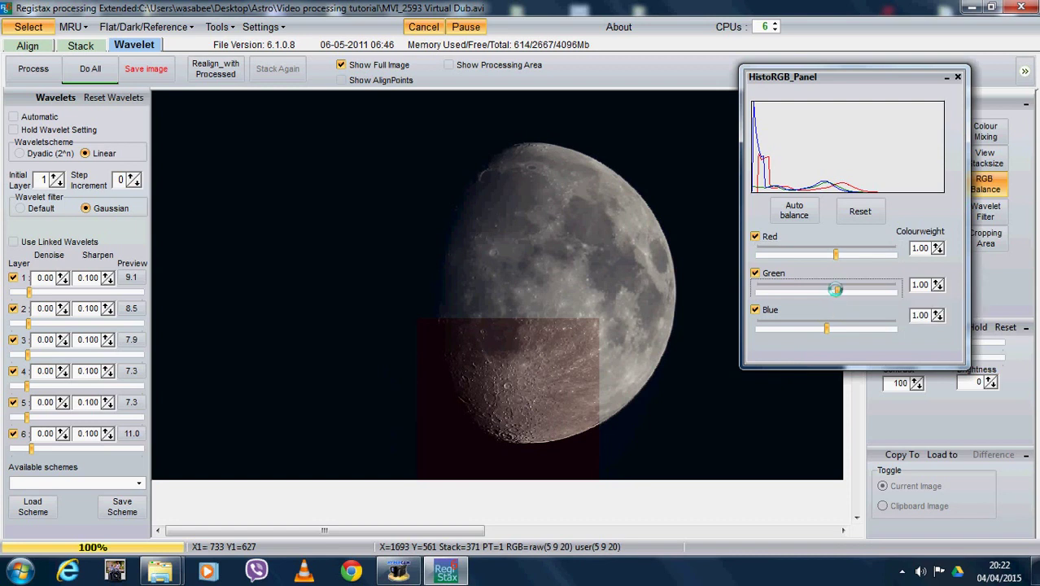
pyautogui.moveTo(828, 328); pyautogui.dragTo(836, 328)
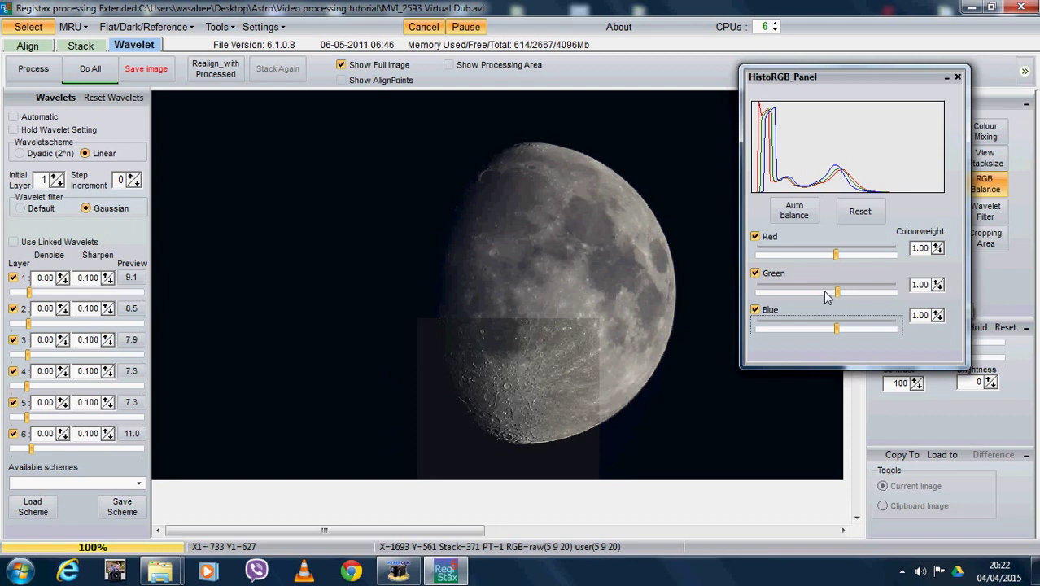
pyautogui.click(836, 291)
pyautogui.click(860, 211)
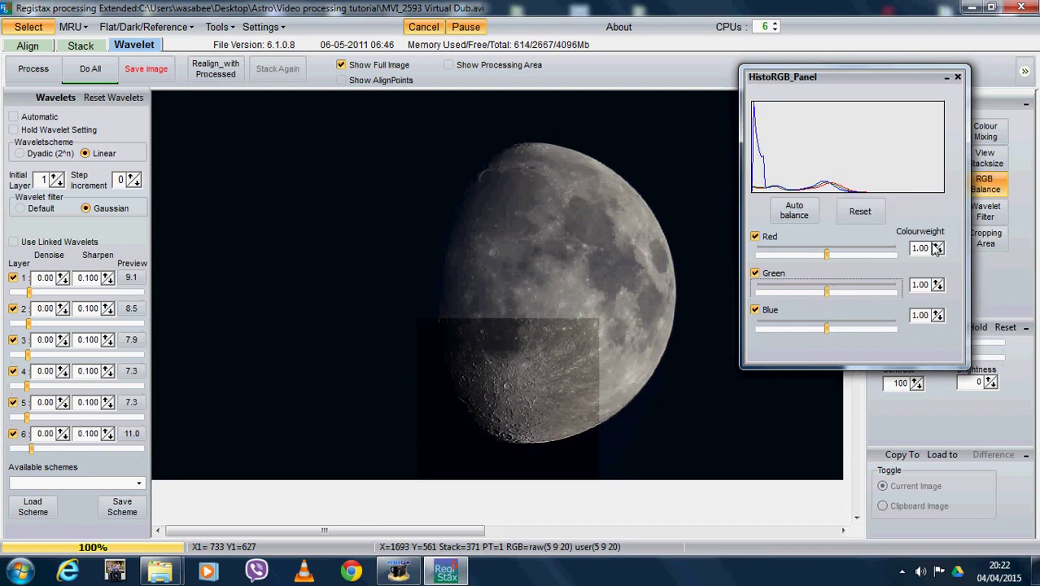
# Apply automatic RGB balance to the Moon image and close the colour balance settings
pyautogui.click(797, 213)
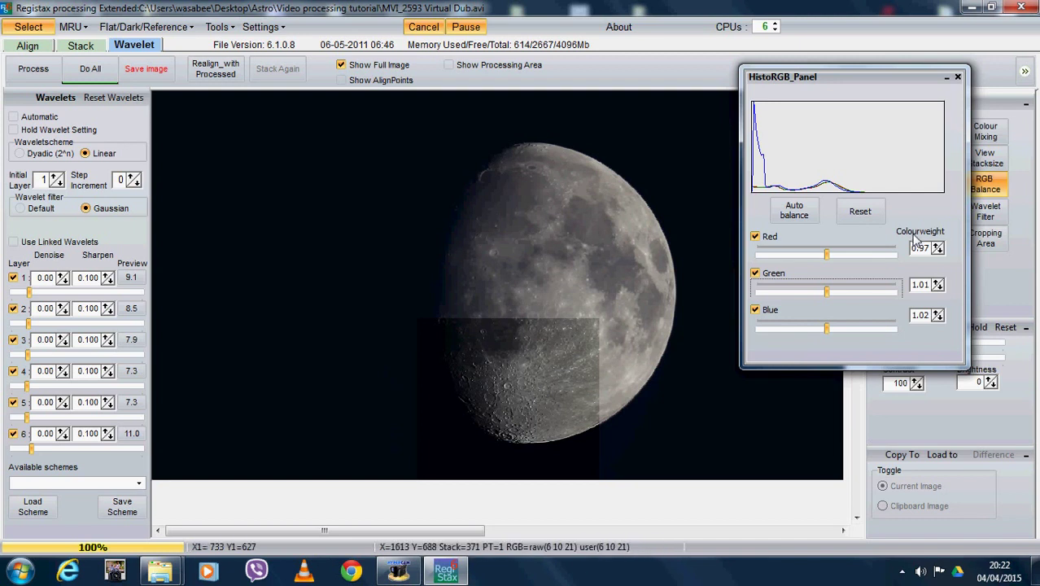
pyautogui.click(958, 79)
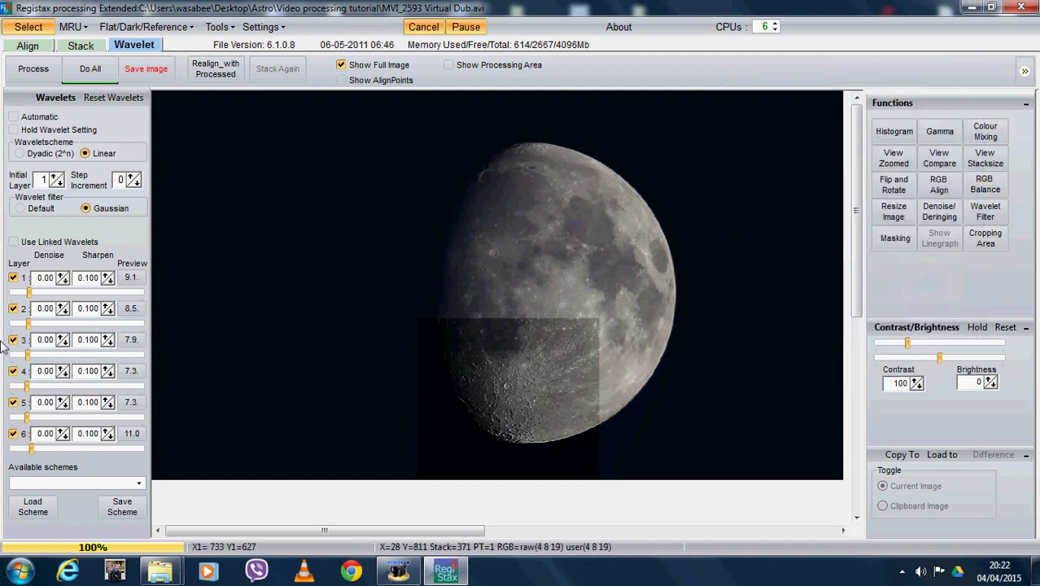
# Set wavelet layers 1, 2, 5 and 6 to about 0.5, 7.9, 9.7 and 6.7, and process the whole image
pyautogui.moveTo(30, 293); pyautogui.dragTo(10, 293)
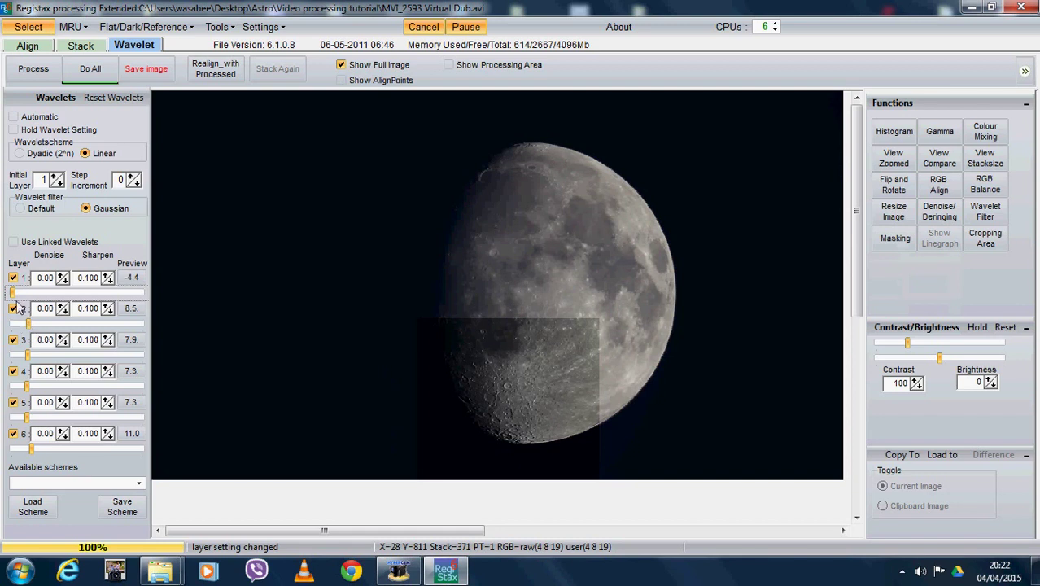
pyautogui.moveTo(12, 294)
pyautogui.mouseDown()
pyautogui.moveTo(27, 292)
pyautogui.moveTo(18, 295)
pyautogui.mouseUp()
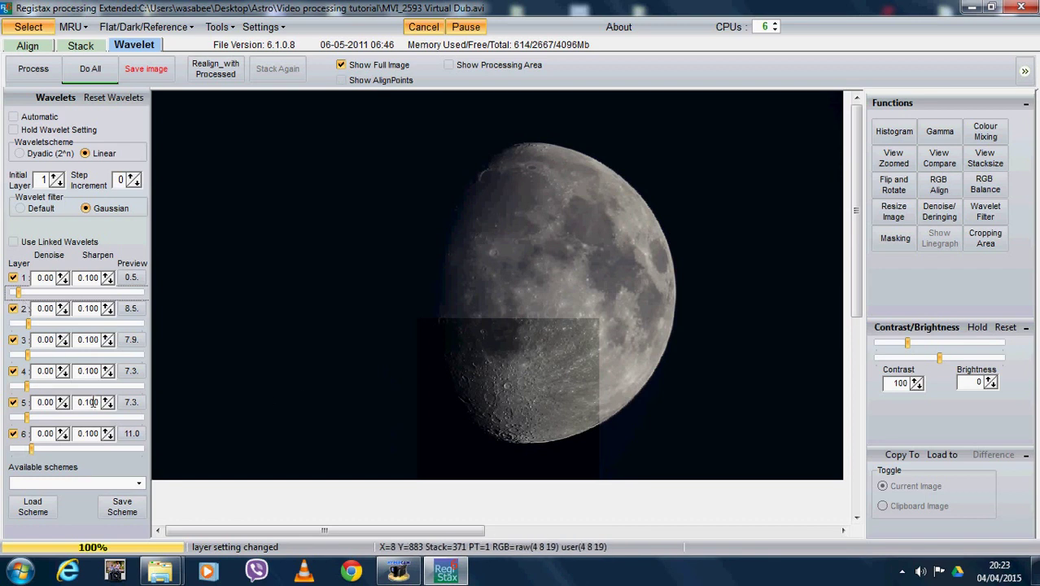
pyautogui.moveTo(28, 325)
pyautogui.mouseDown()
pyautogui.moveTo(39, 324)
pyautogui.moveTo(26, 324)
pyautogui.mouseUp()
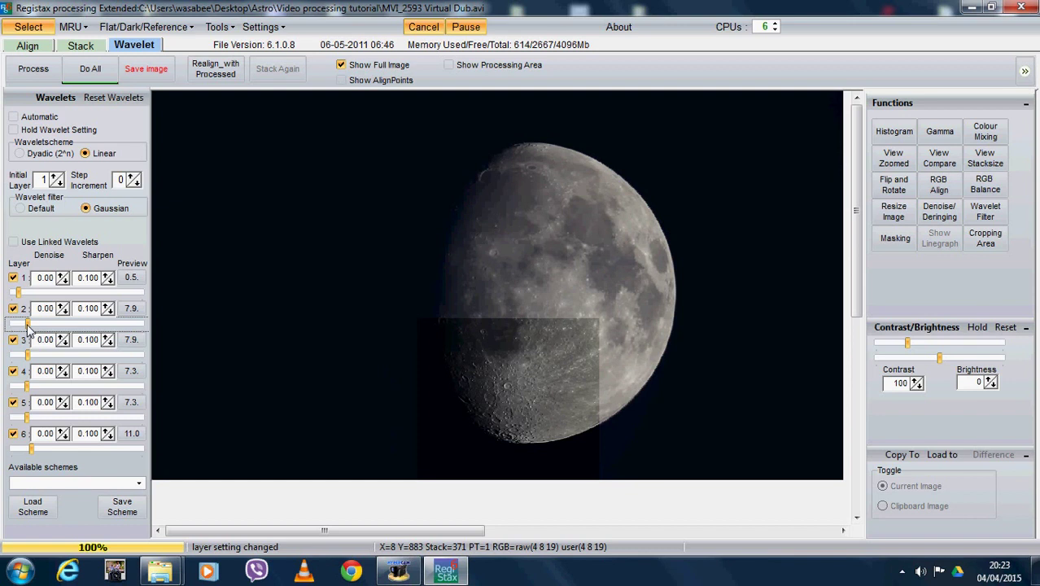
pyautogui.moveTo(26, 416); pyautogui.dragTo(25, 448)
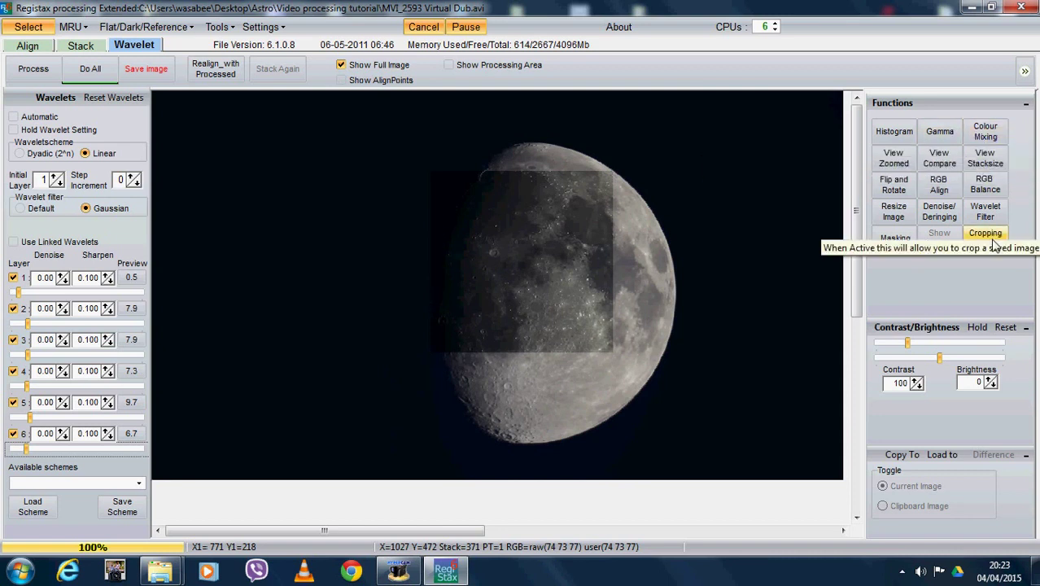
pyautogui.click(86, 75)
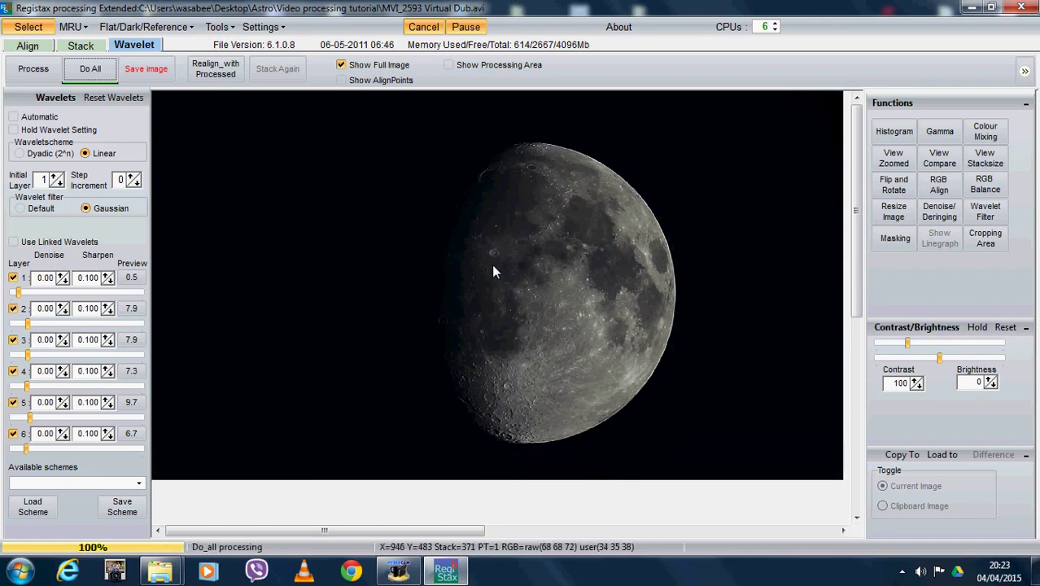
# Examine the processed Moon's surface detail at full size from its upper edge downwards, and return to the full image
pyautogui.click(341, 66)
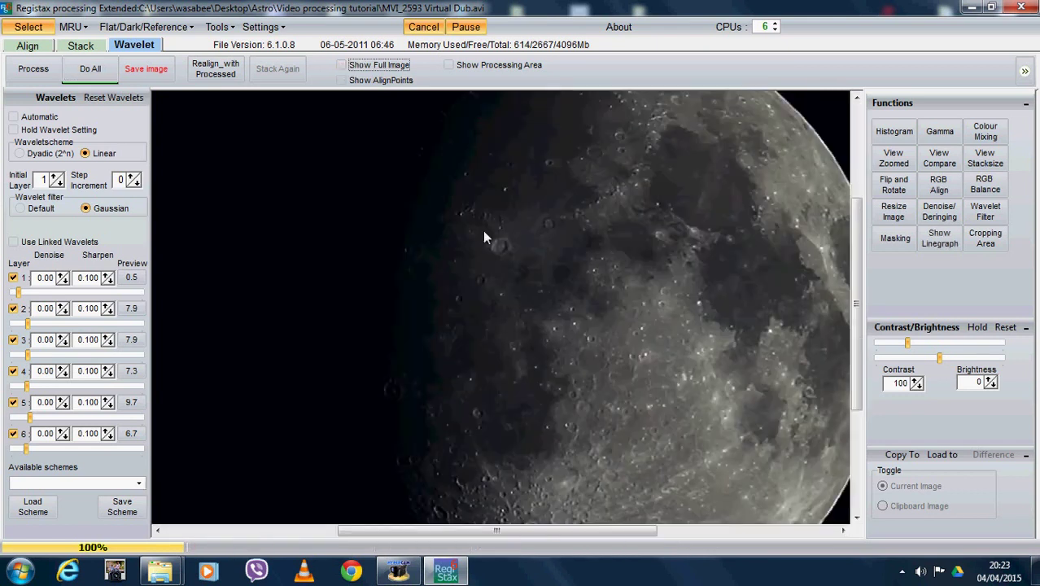
pyautogui.moveTo(857, 287); pyautogui.dragTo(869, 269)
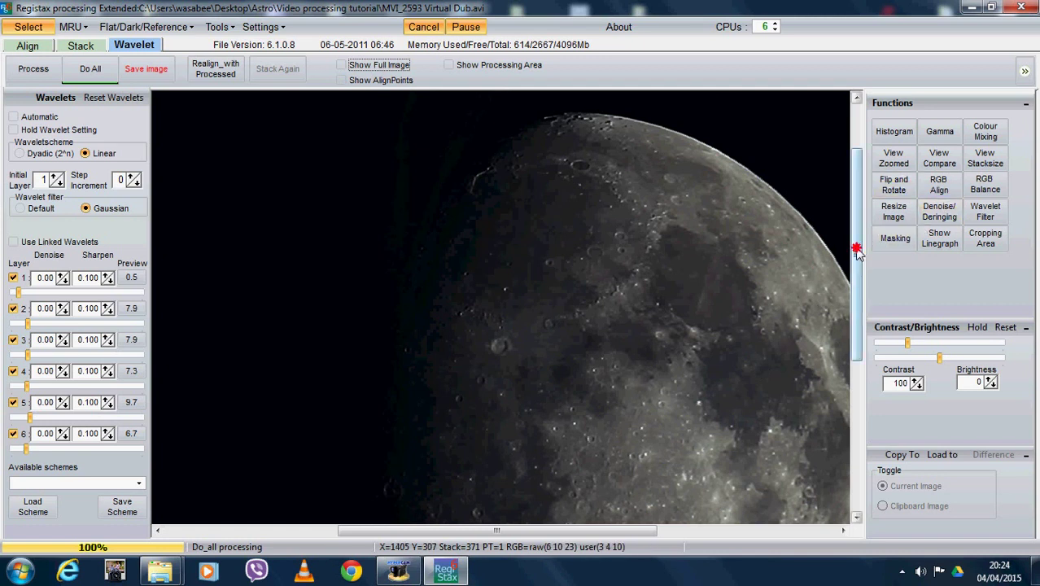
pyautogui.moveTo(856, 255); pyautogui.dragTo(855, 291)
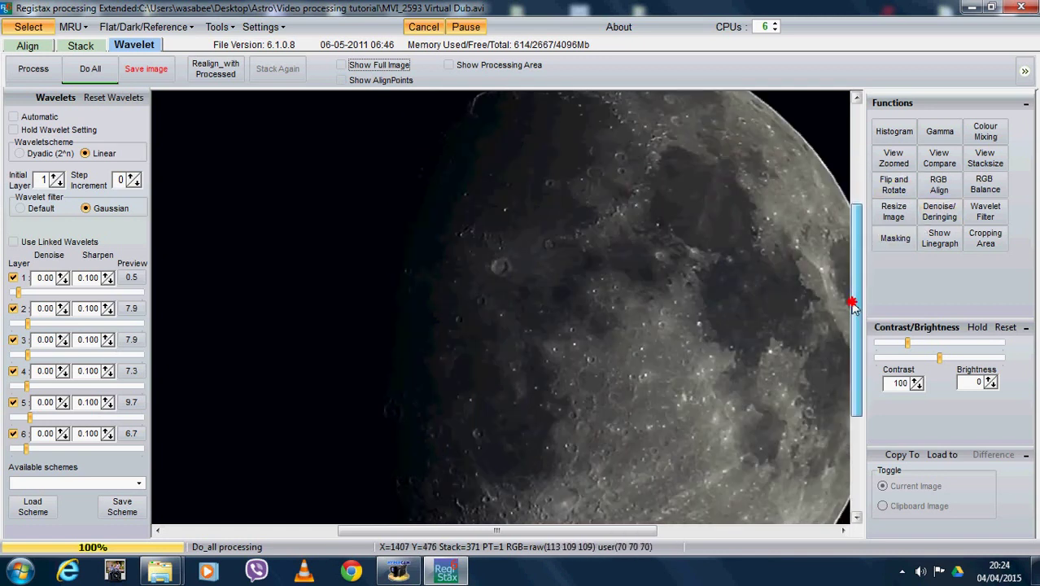
pyautogui.scroll(-1, 853, 294)
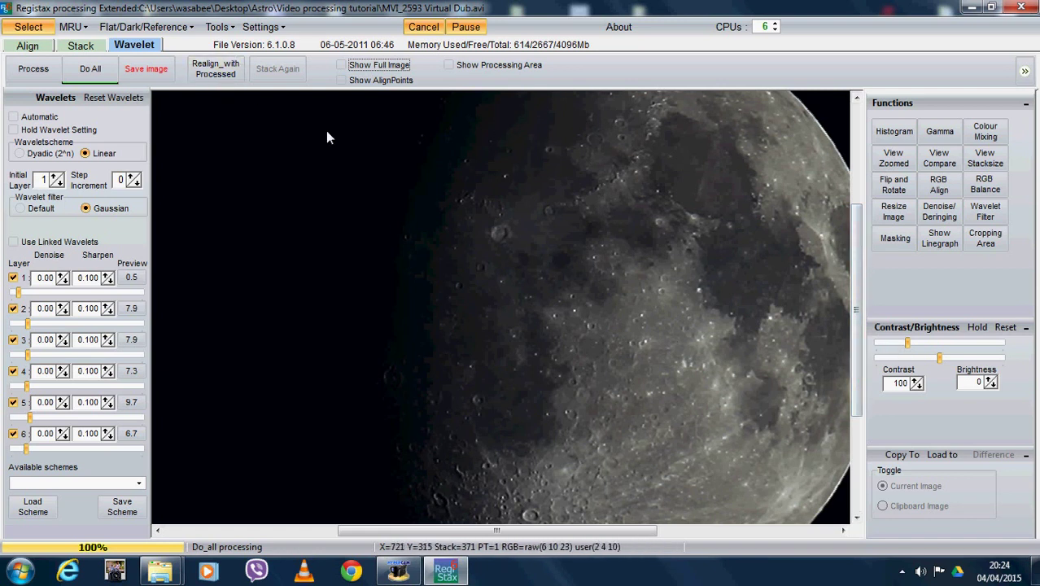
pyautogui.click(342, 65)
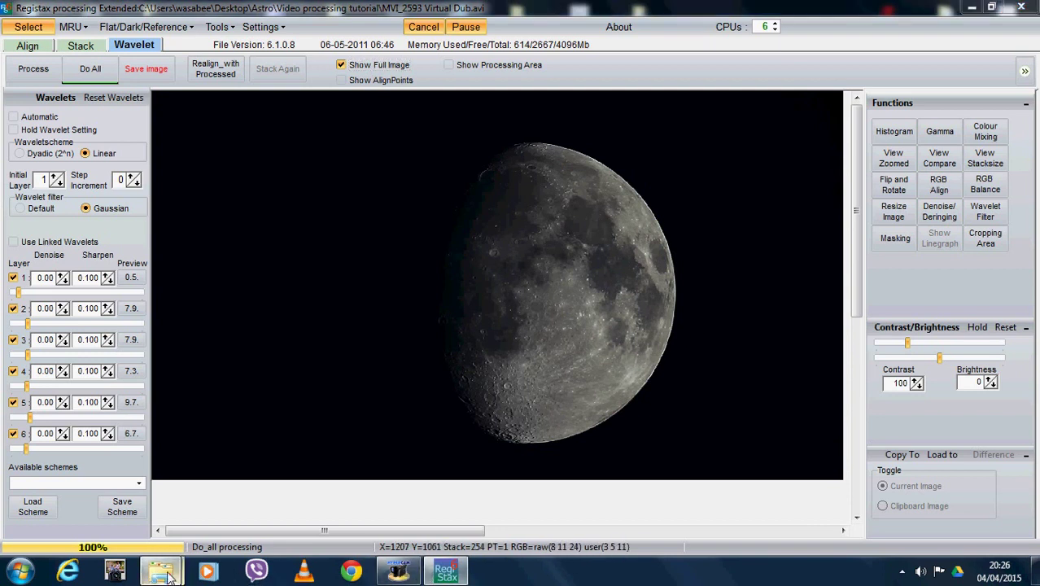
# Switch to the pipp_20150313_230640 folder, play the Jupiter video MVI_9367_pipp.avi in VLC media player, and close the player
pyautogui.moveTo(160, 573)
pyautogui.moveTo(281, 494)
pyautogui.moveTo(151, 484)
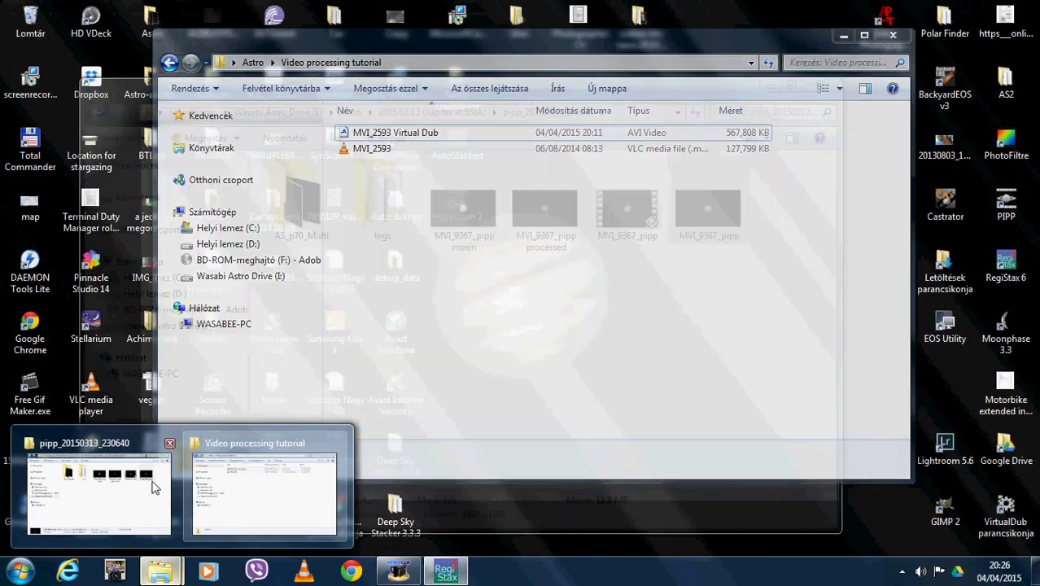
pyautogui.click(94, 499)
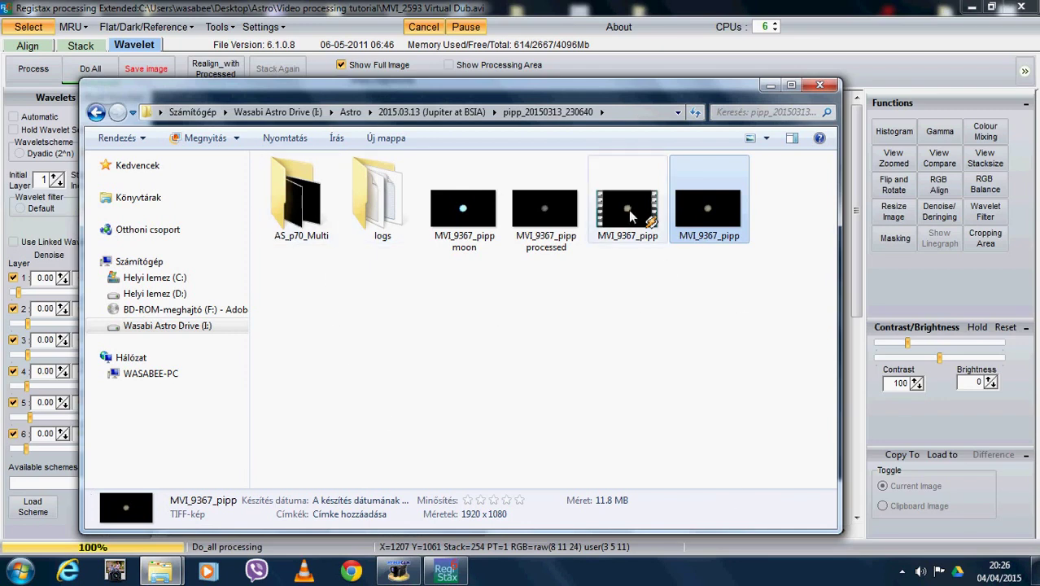
pyautogui.moveTo(631, 215)
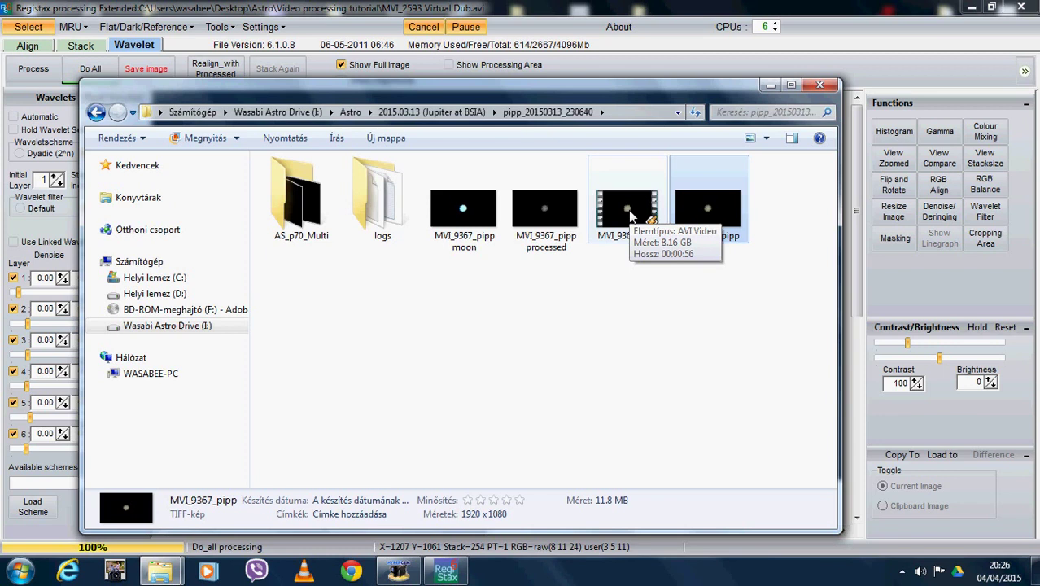
pyautogui.click(631, 214)
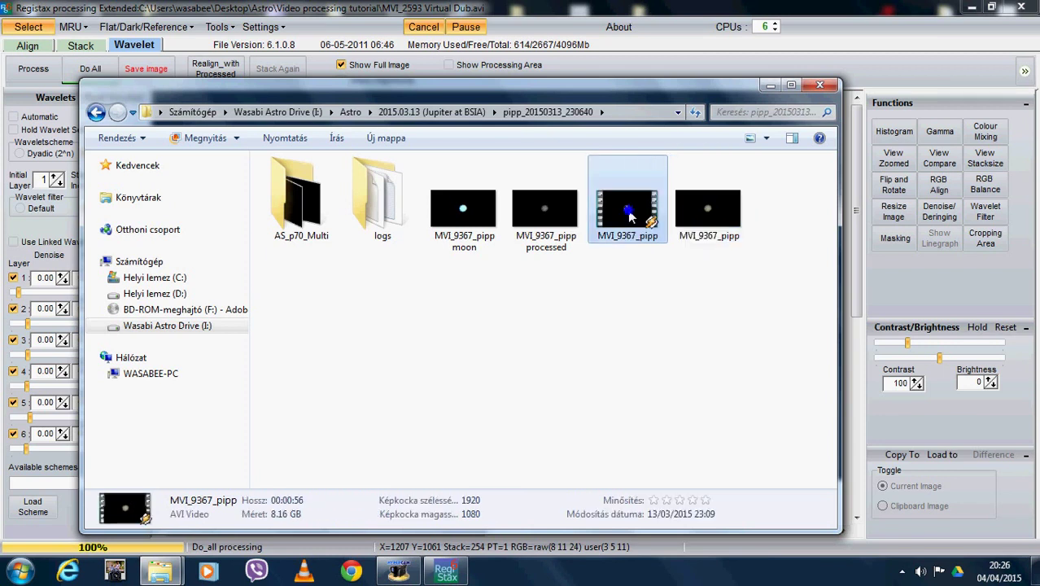
pyautogui.rightClick(631, 214)
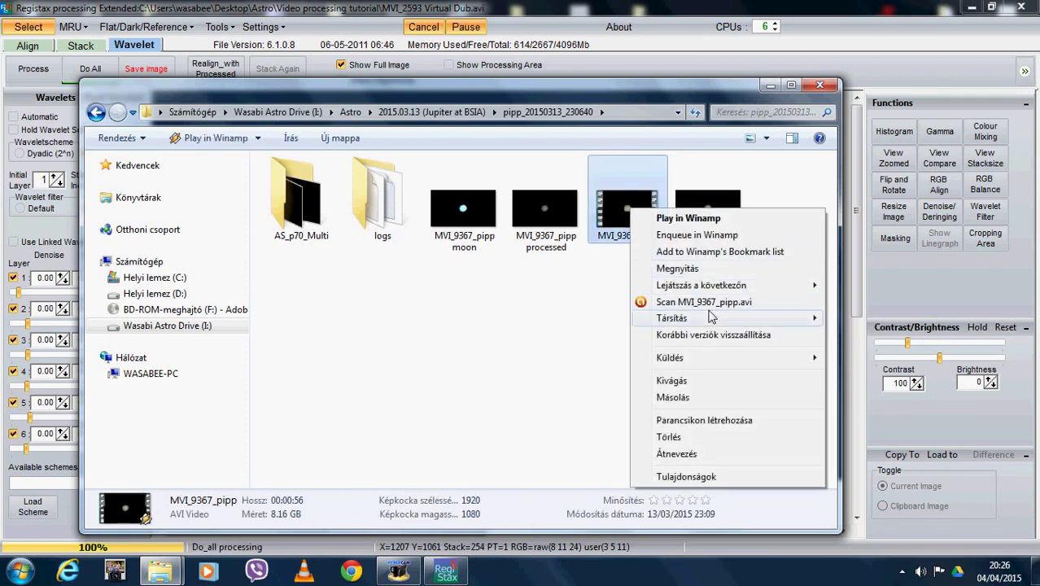
pyautogui.moveTo(715, 318)
pyautogui.click(893, 371)
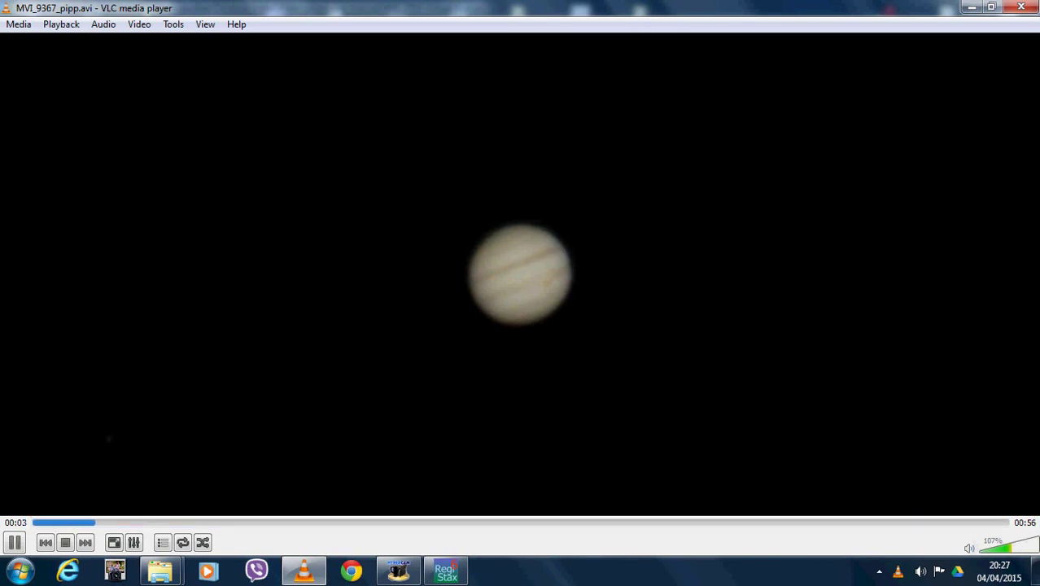
pyautogui.click(1028, 12)
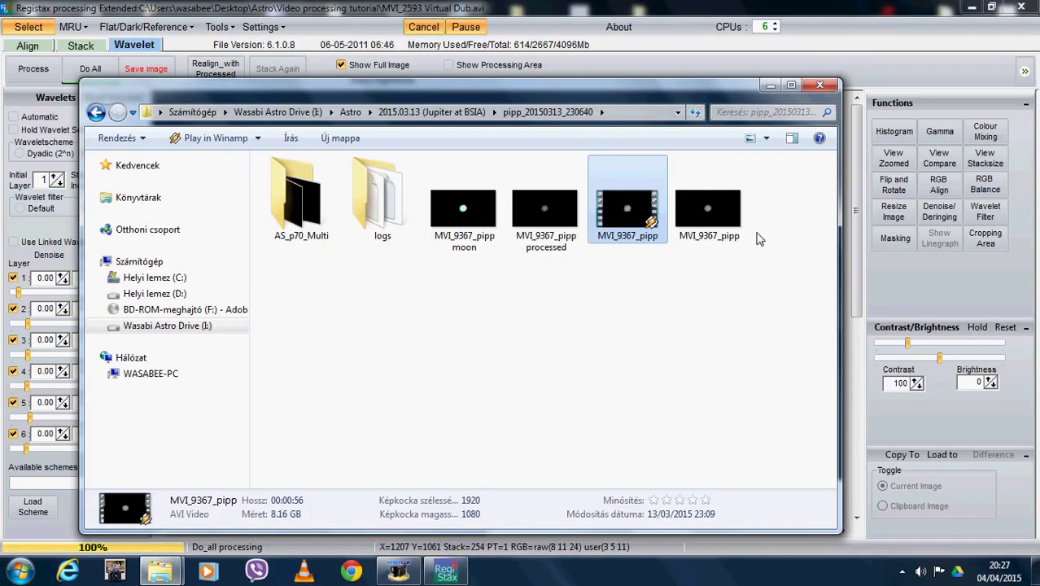
# View the MVI_9367_pipp TIFF in Photo Gallery, examine Jupiter enlarged, and return to RegiStax
pyautogui.doubleClick(718, 217)
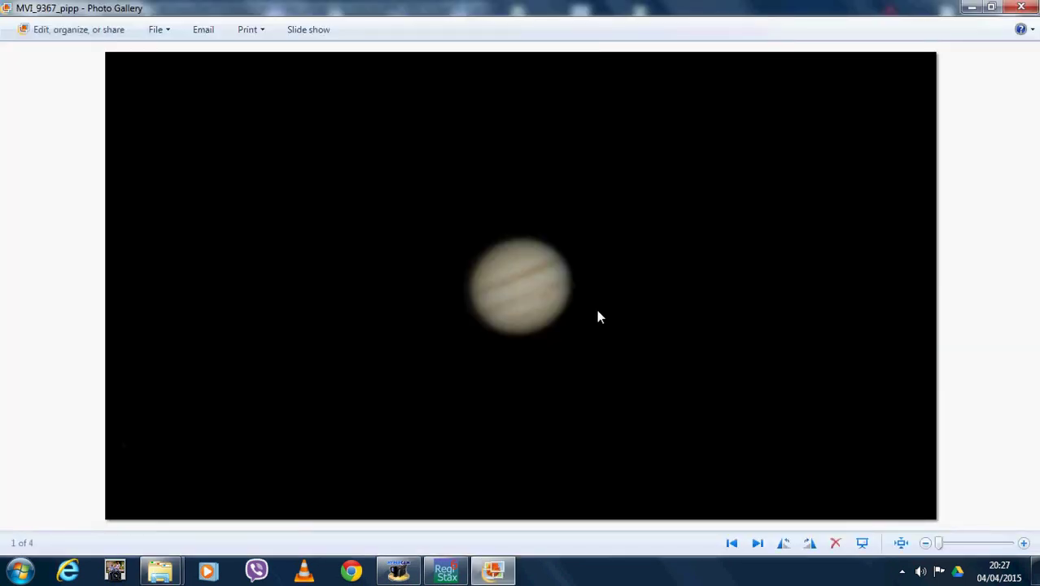
pyautogui.scroll(3, 516, 307)
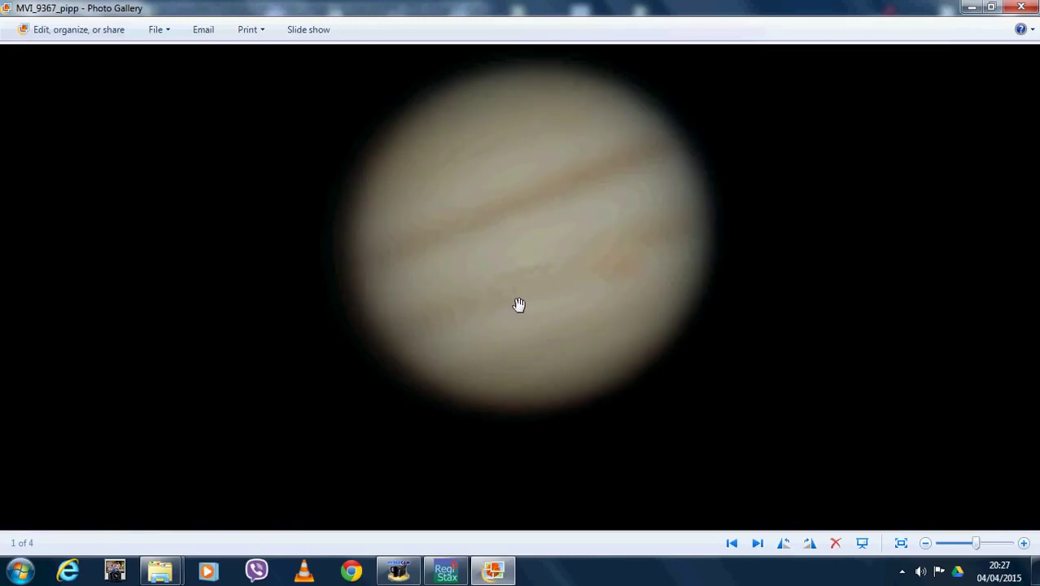
pyautogui.scroll(-3, 521, 314)
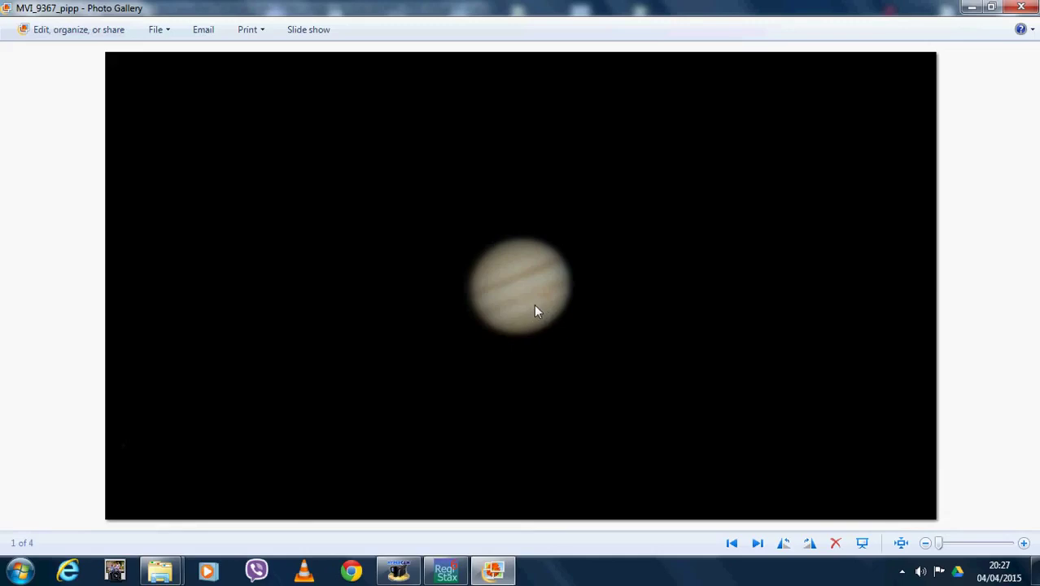
pyautogui.click(1027, 10)
pyautogui.click(931, 10)
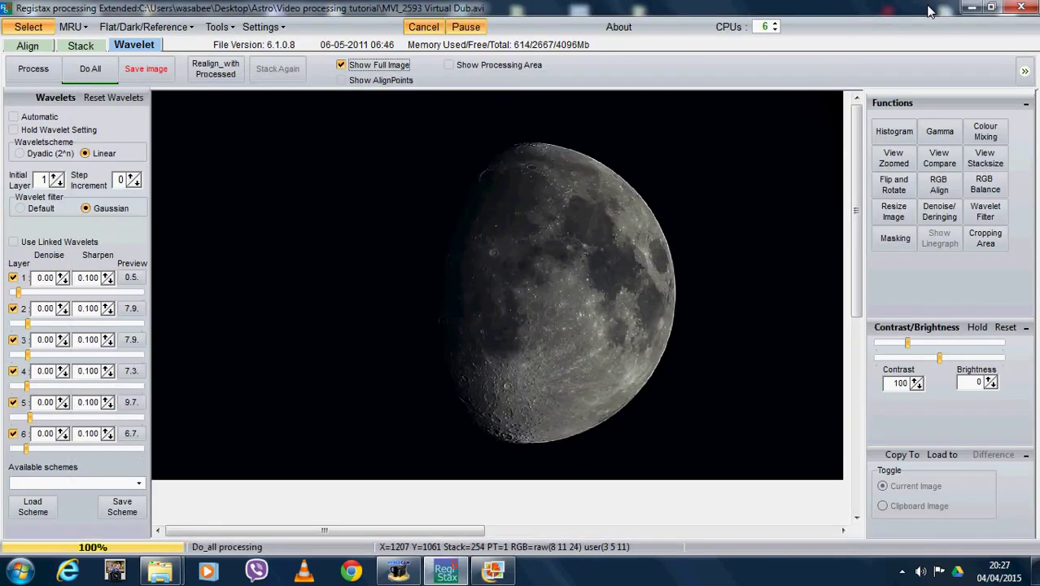
# Start selecting a new input file in RegiStax and browse to the Astro folder on drive I:
pyautogui.click(31, 27)
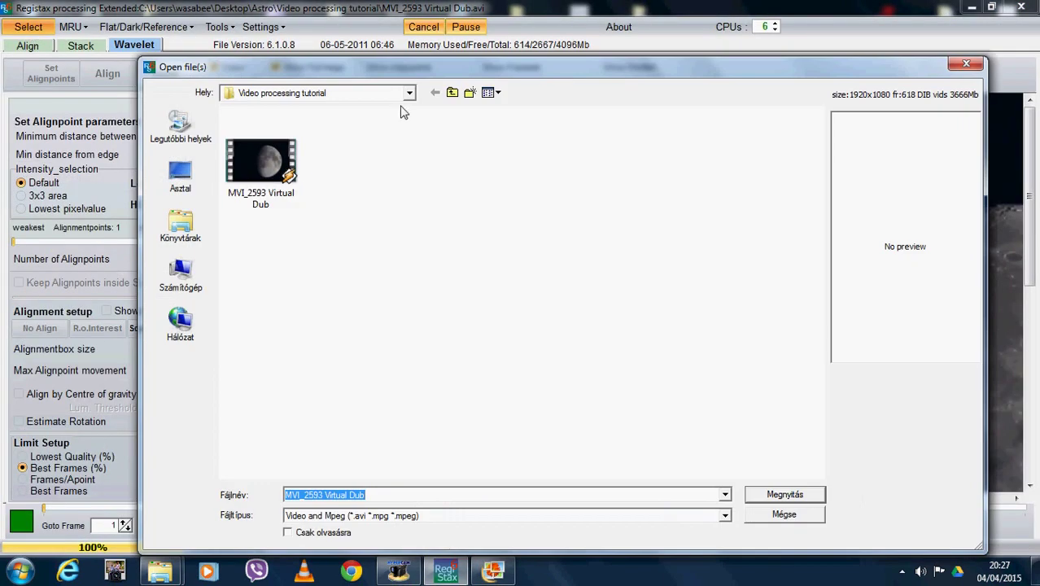
pyautogui.click(409, 93)
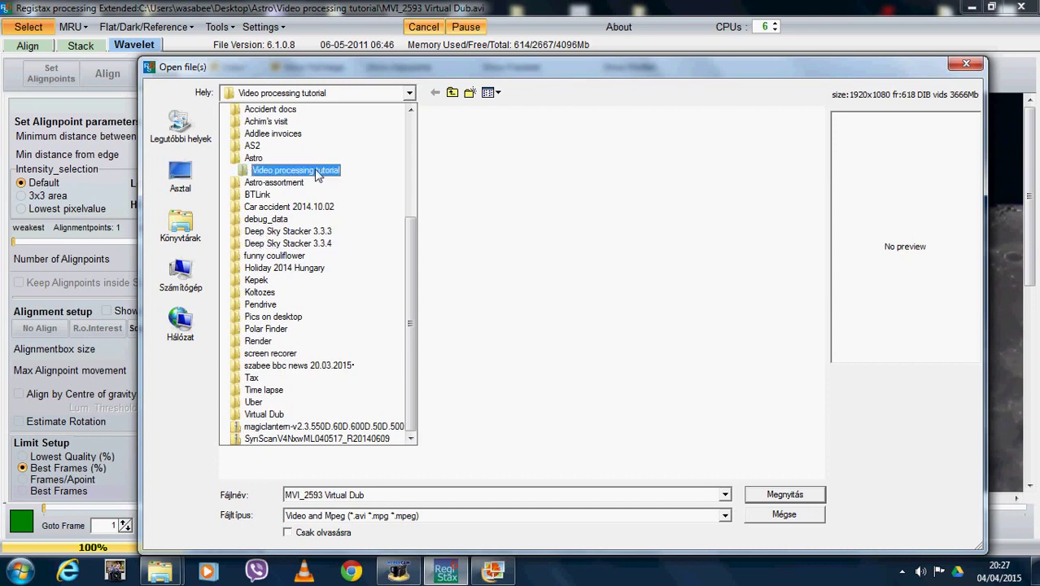
pyautogui.click(410, 93)
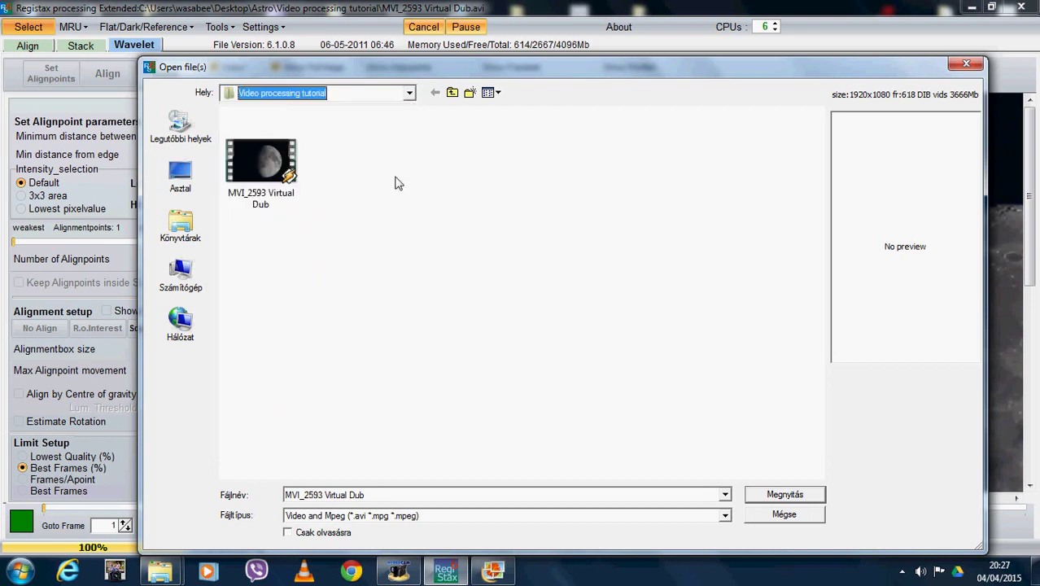
pyautogui.click(410, 93)
pyautogui.scroll(5, 367, 236)
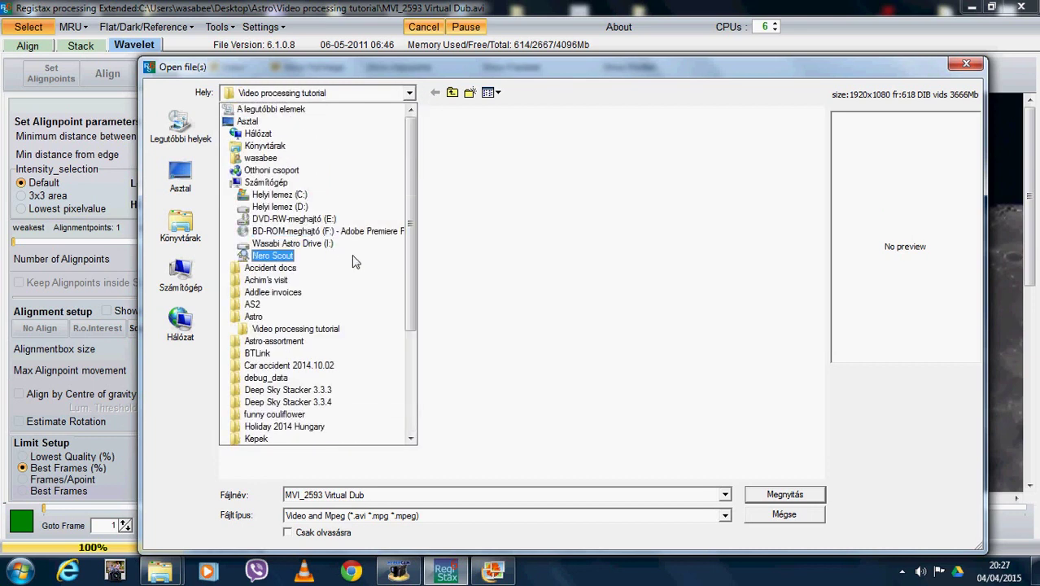
pyautogui.click(289, 246)
pyautogui.doubleClick(263, 137)
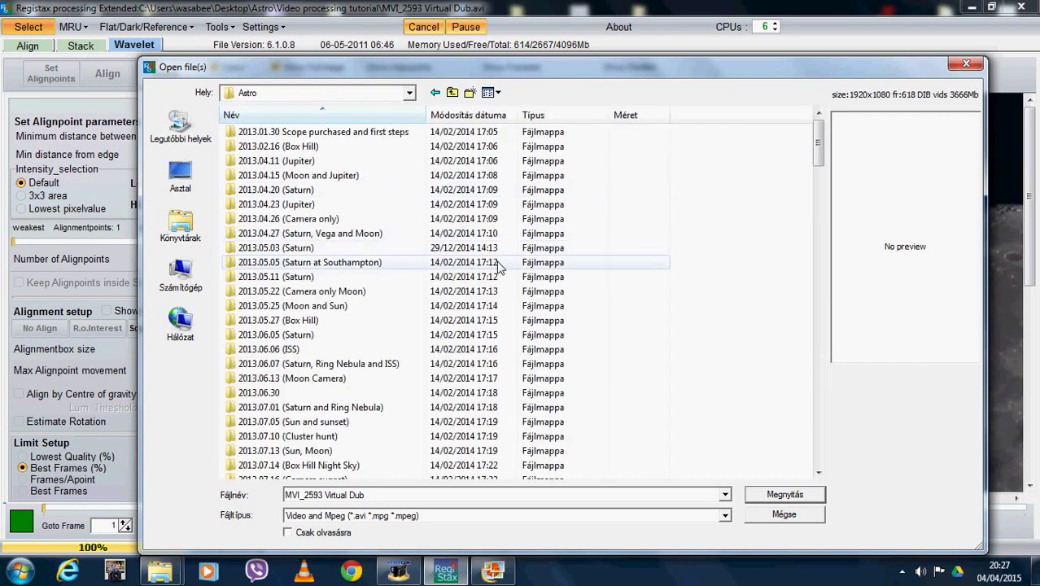
# Browse to the pipp_20150313_230640 folder inside 2015.03.13 (Jupiter at BSIA), checking its AS_p70_Multi subfolder
pyautogui.scroll(-20, 499, 265)
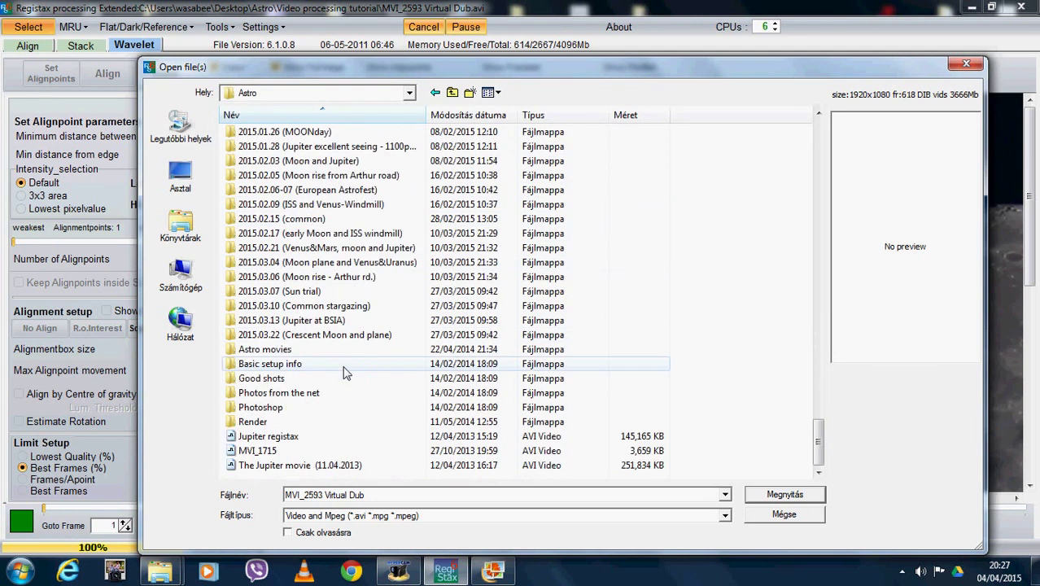
pyautogui.doubleClick(325, 320)
pyautogui.click(275, 163)
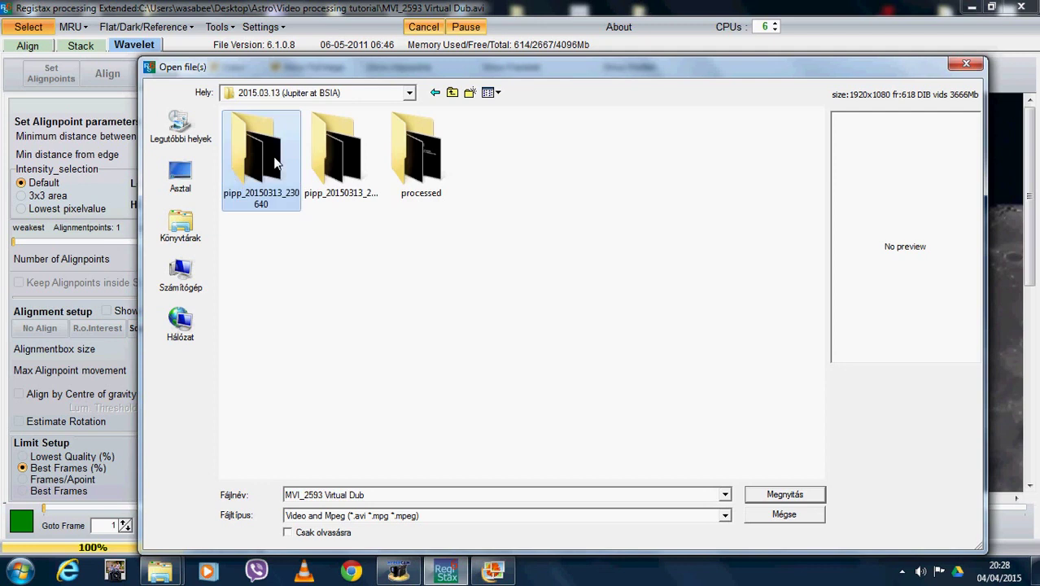
pyautogui.doubleClick(275, 163)
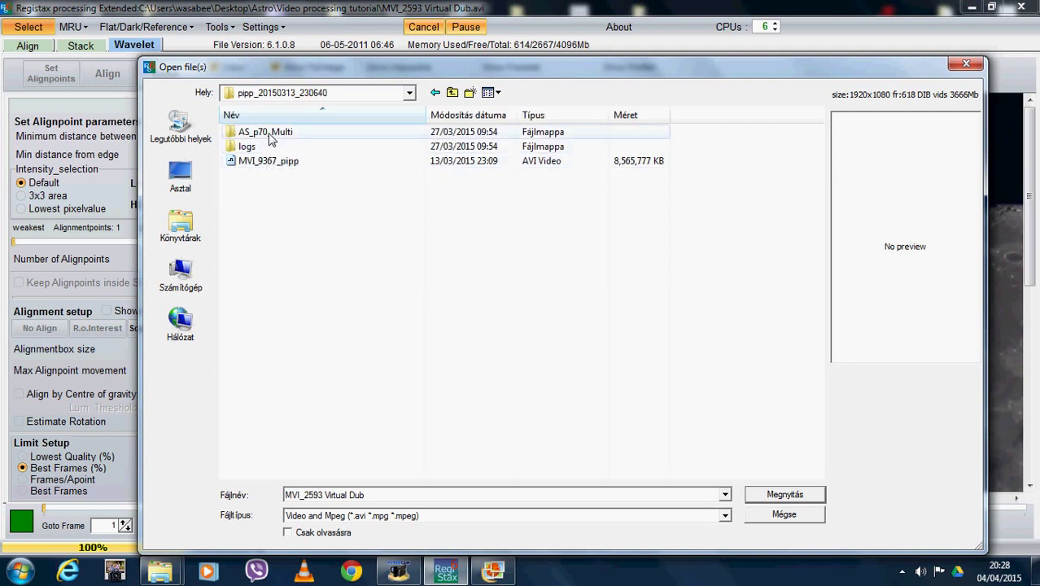
pyautogui.doubleClick(271, 135)
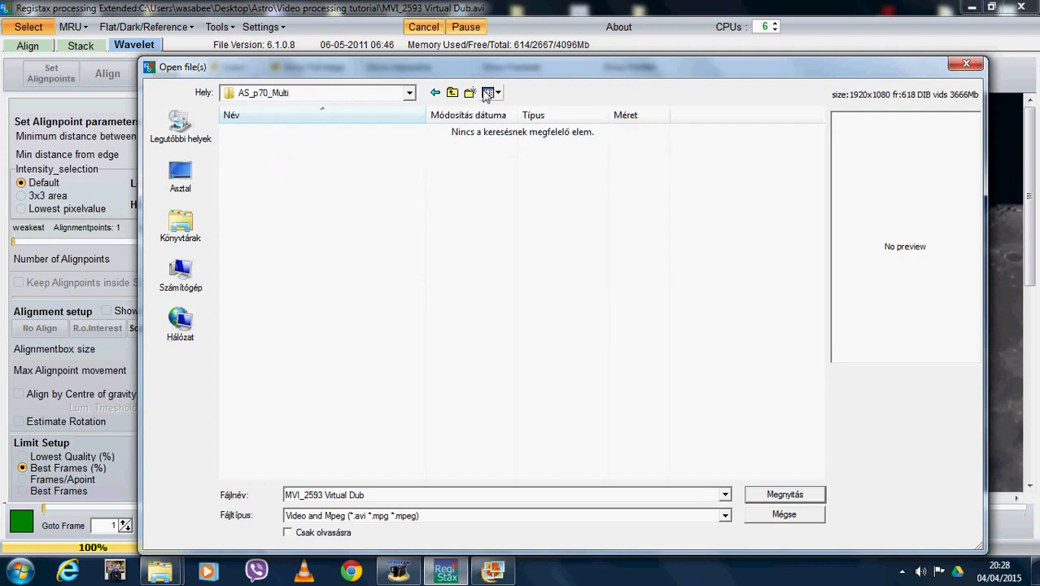
pyautogui.click(454, 93)
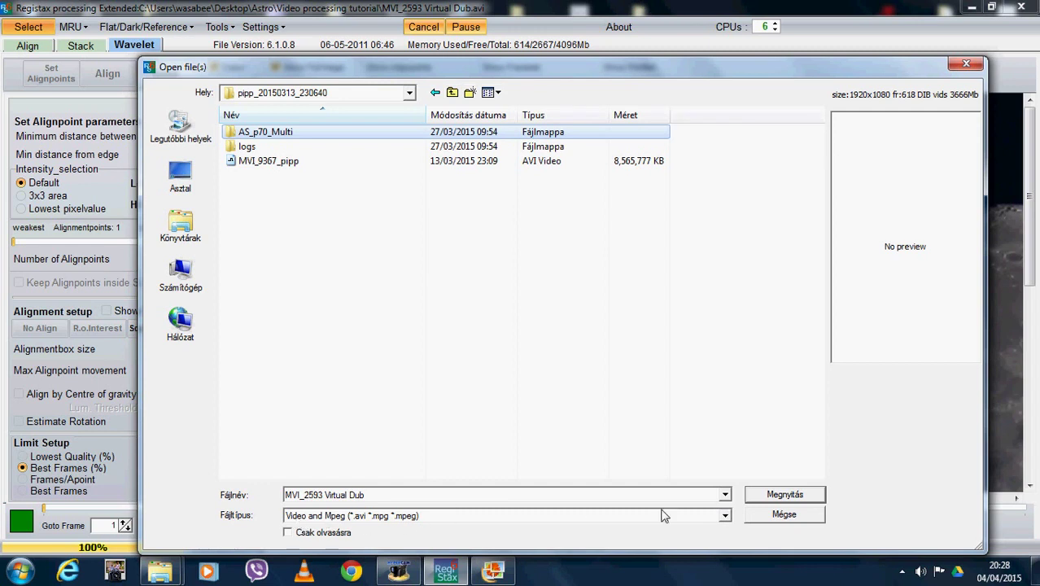
# Set the file type to Tiff frame(s), open MVI_9367_pipp with intensity levels stretched, and show the full image
pyautogui.click(724, 516)
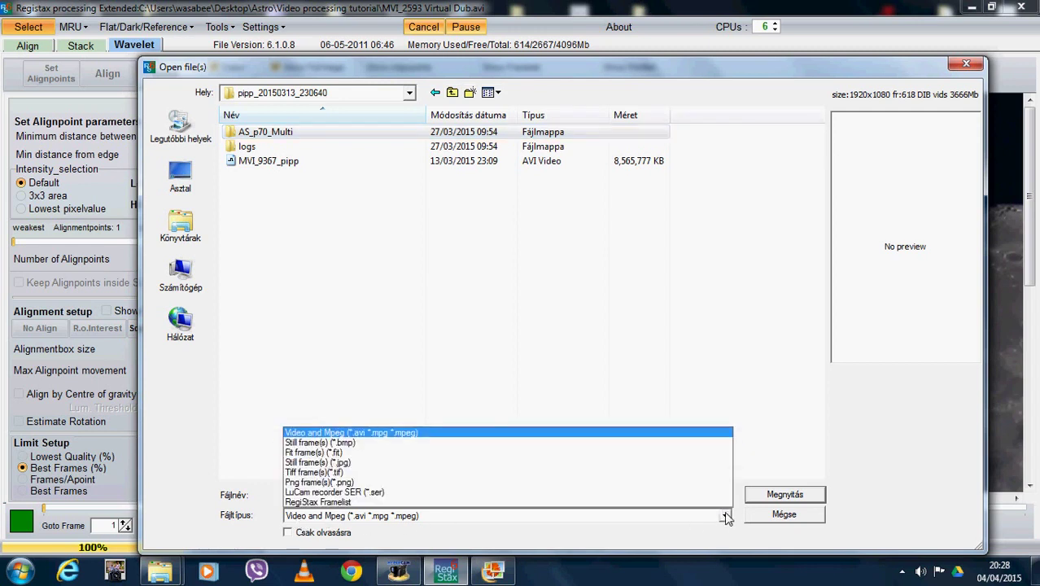
pyautogui.click(643, 472)
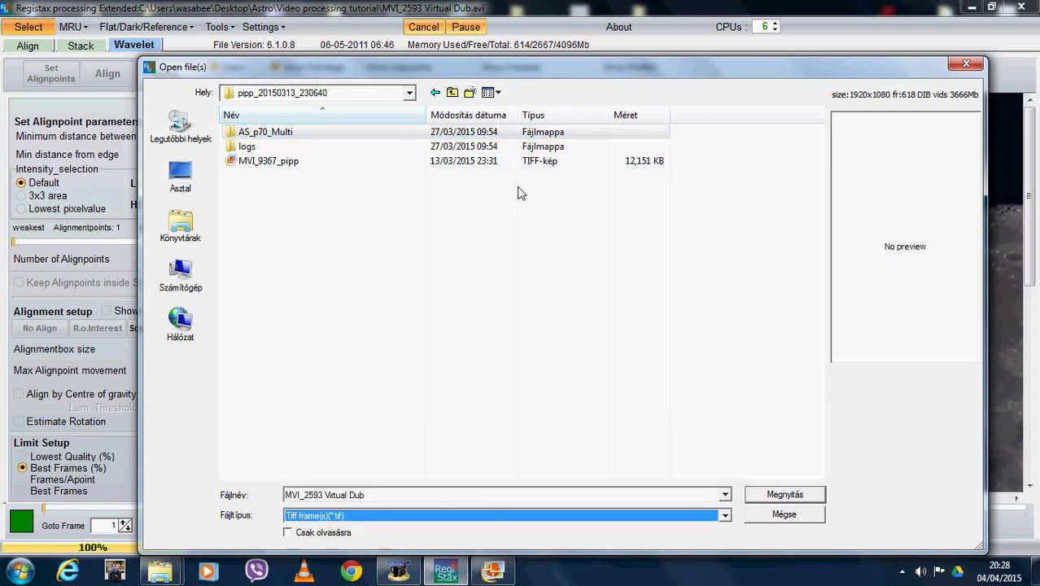
pyautogui.doubleClick(294, 167)
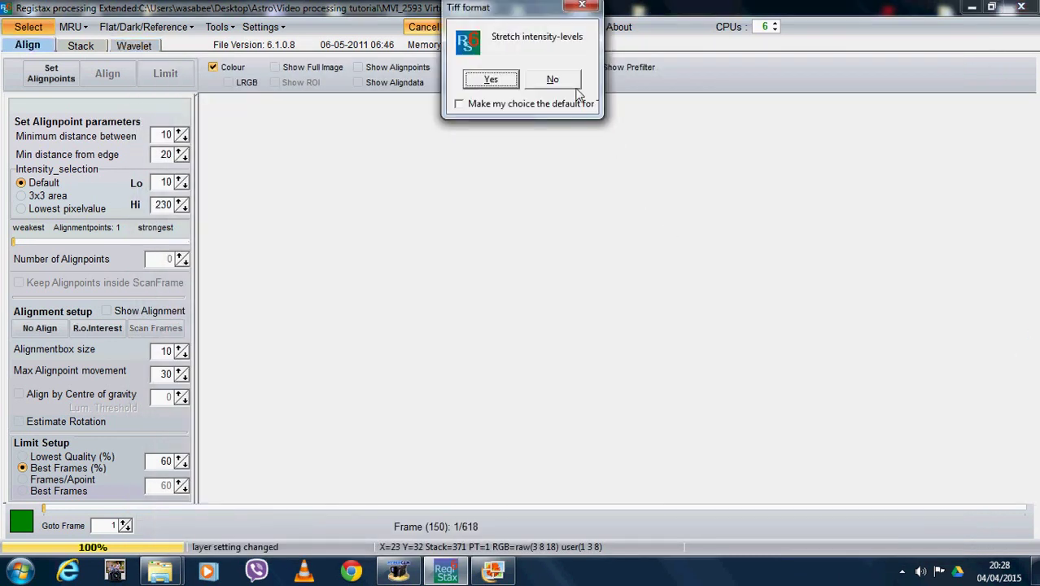
pyautogui.click(491, 79)
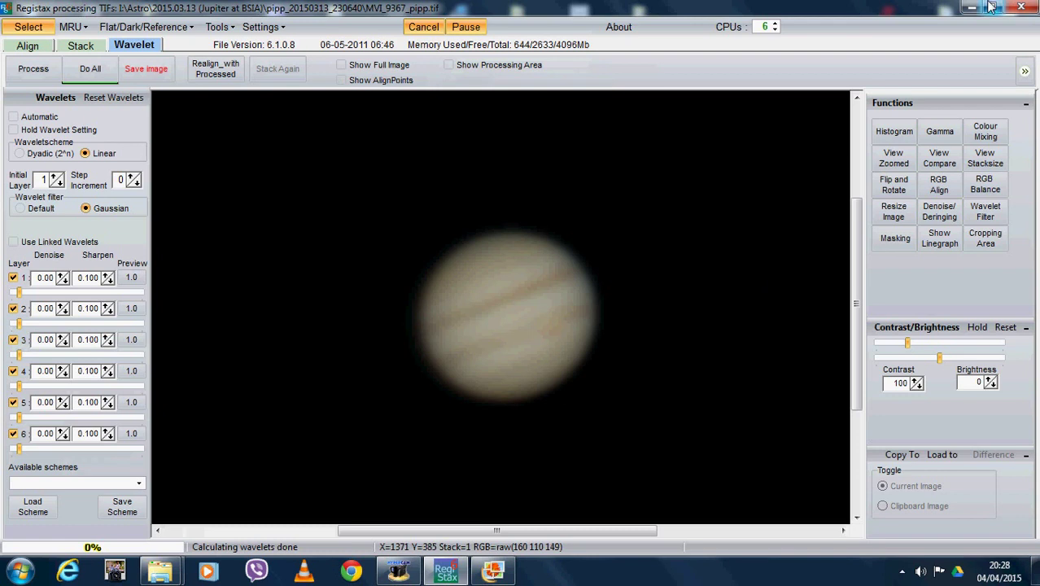
pyautogui.click(341, 66)
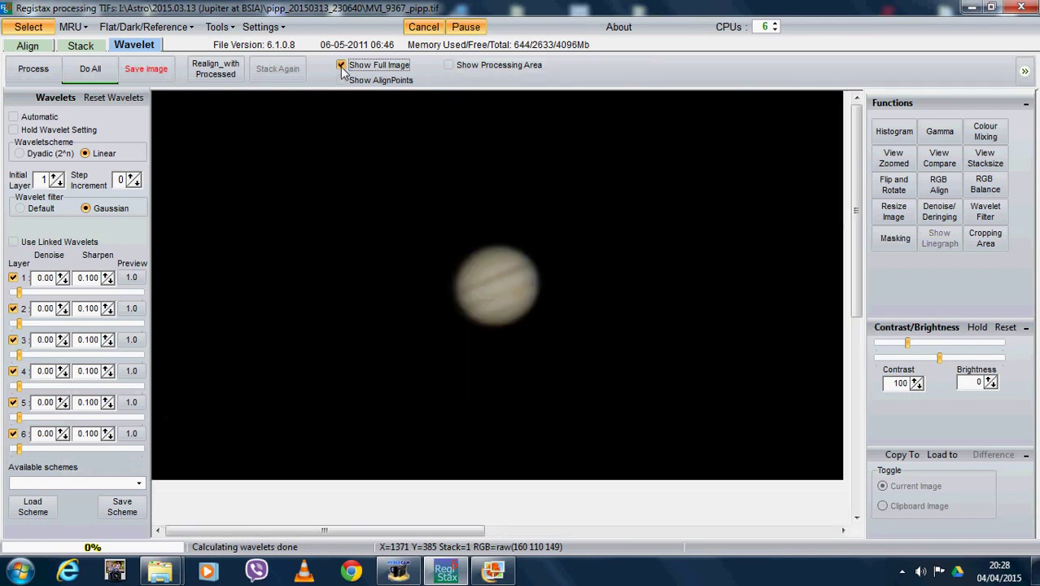
pyautogui.click(342, 66)
pyautogui.click(341, 67)
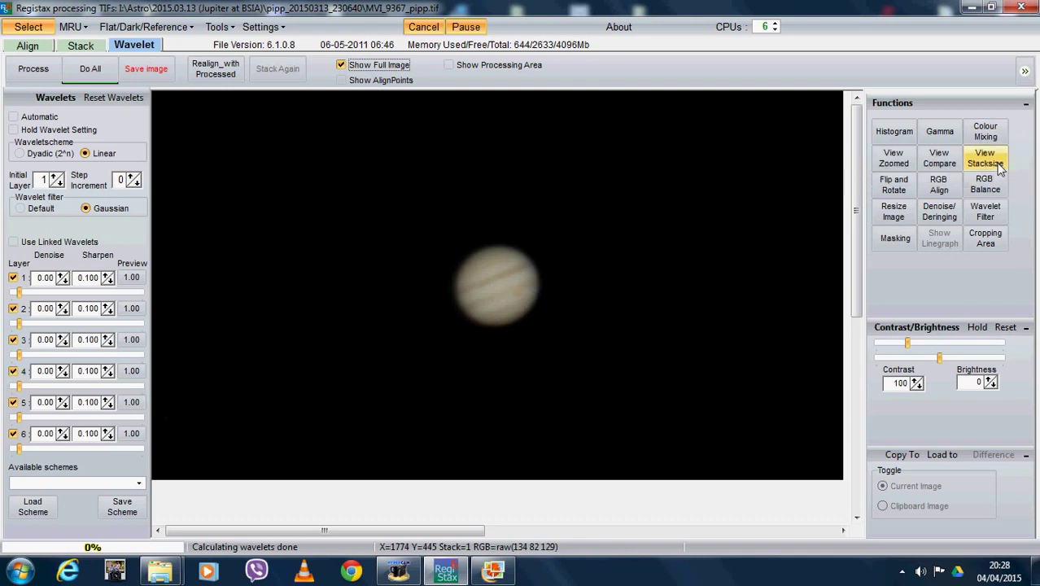
# Apply automatic RGB balance to the Jupiter image and close the colour balance settings
pyautogui.click(940, 187)
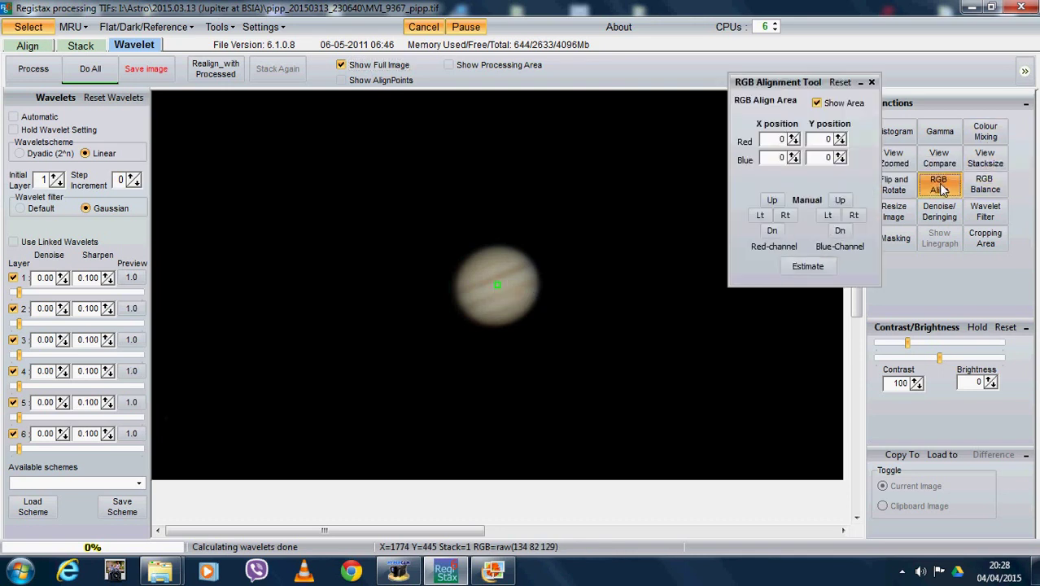
pyautogui.click(872, 83)
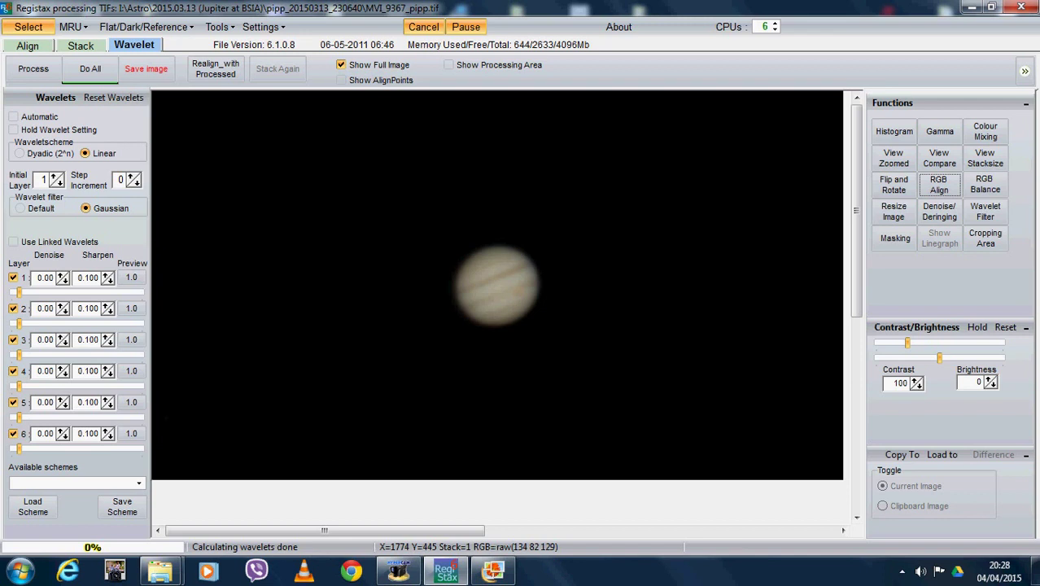
pyautogui.click(993, 196)
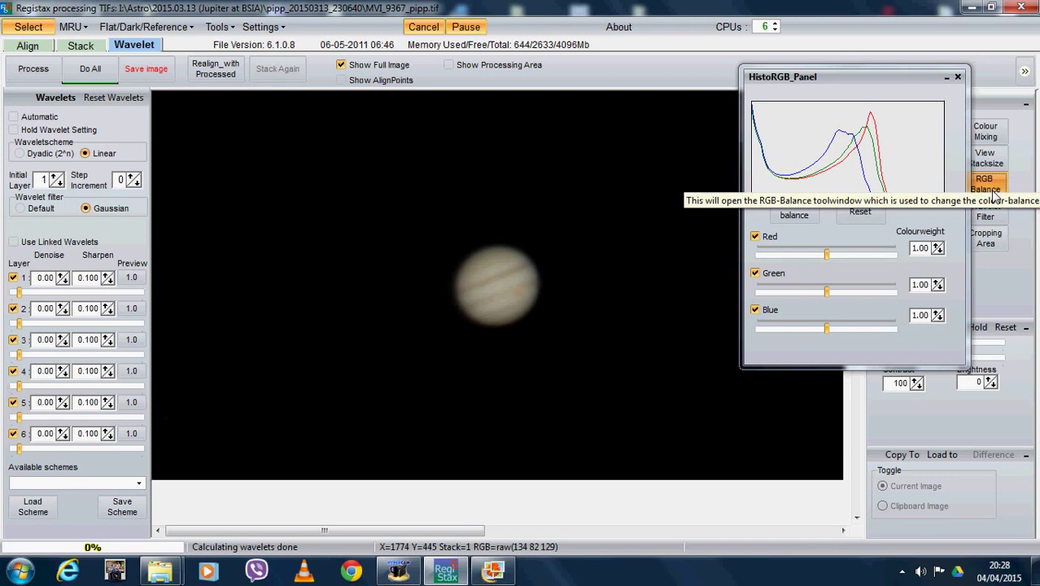
pyautogui.click(800, 215)
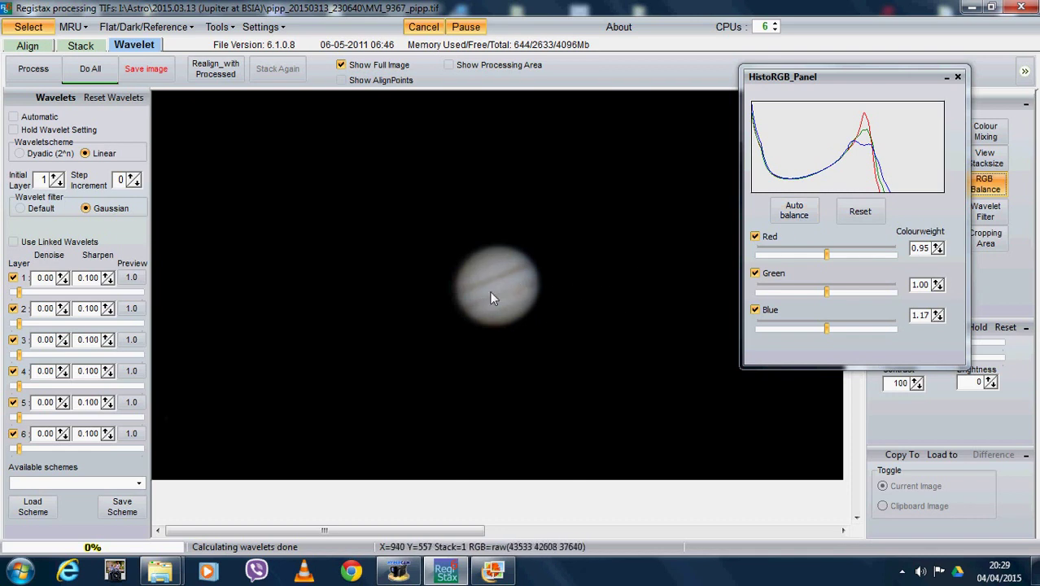
pyautogui.click(958, 78)
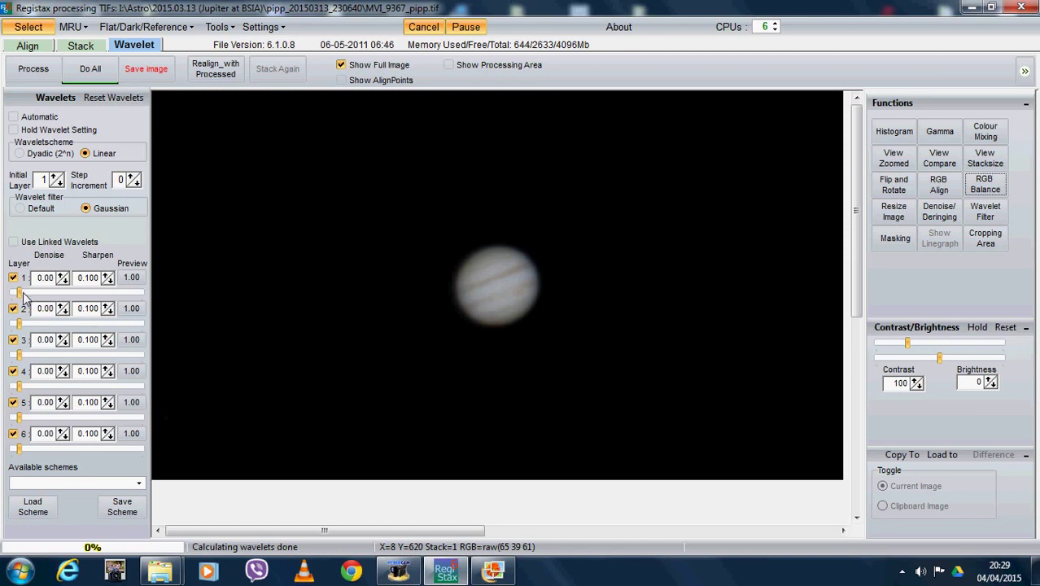
# Raise the wavelet strengths of layers 1 to 6 to 90.8, 90.2, 88.9, 87.7, 87.1 and 87.1
pyautogui.moveTo(20, 295); pyautogui.dragTo(131, 295)
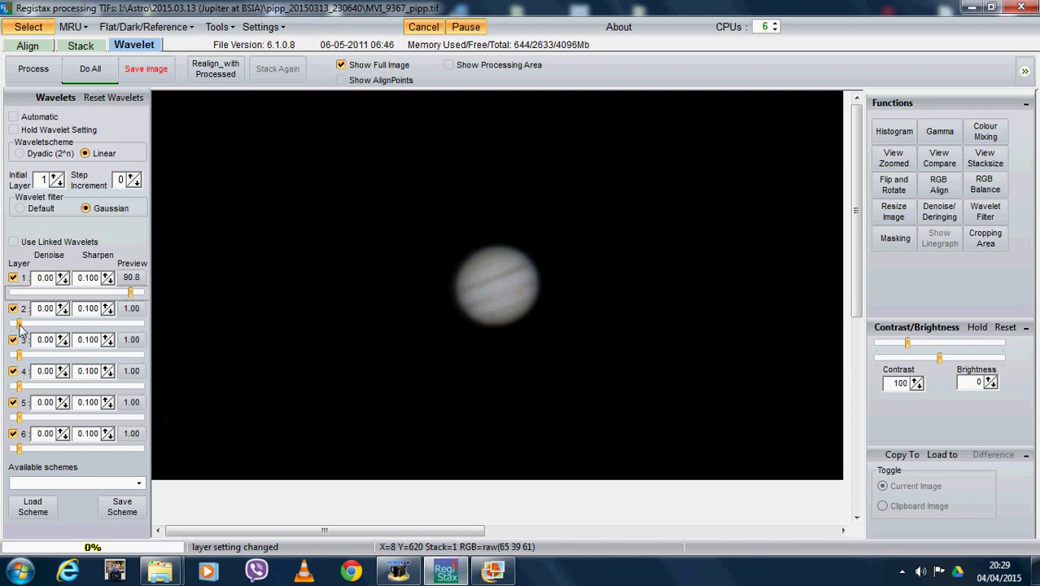
pyautogui.moveTo(20, 324); pyautogui.dragTo(131, 326)
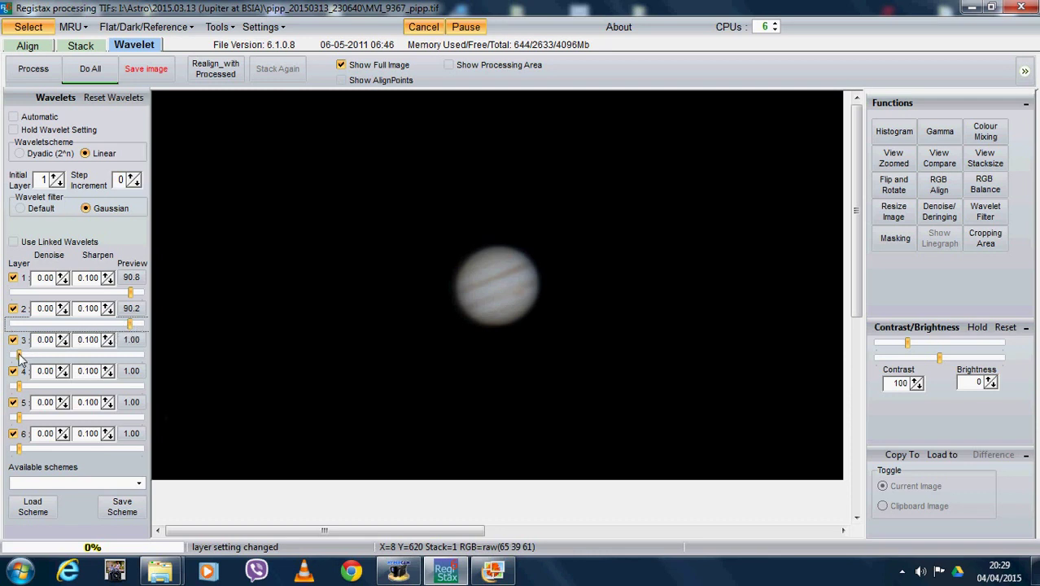
pyautogui.moveTo(19, 357); pyautogui.dragTo(130, 365)
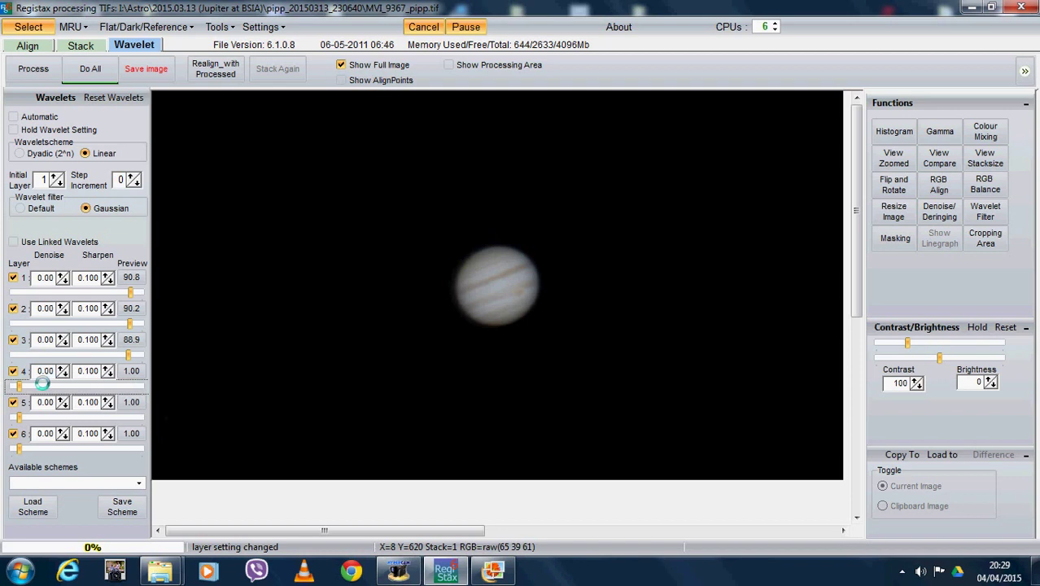
pyautogui.moveTo(19, 387); pyautogui.dragTo(128, 409)
pyautogui.moveTo(20, 420); pyautogui.dragTo(127, 427)
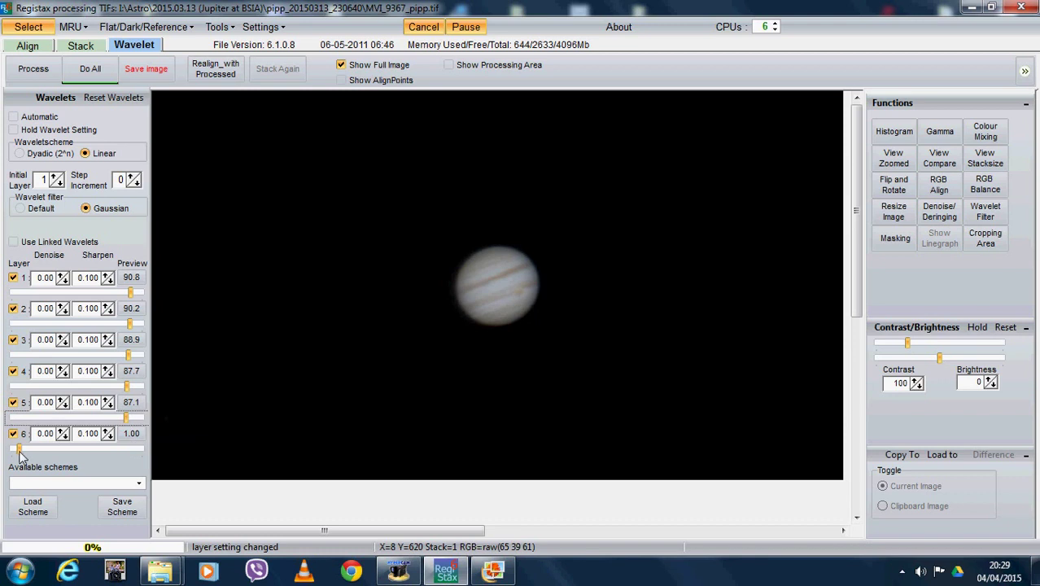
pyautogui.moveTo(18, 448); pyautogui.dragTo(120, 450)
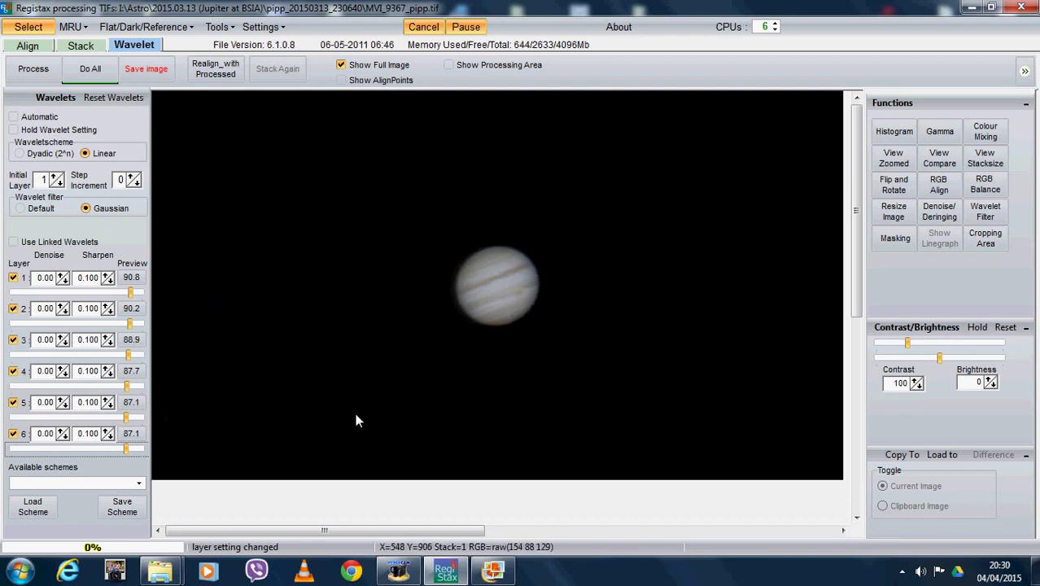
# Set the denoise value to 0.20 for all six wavelet layers
pyautogui.click(48, 280)
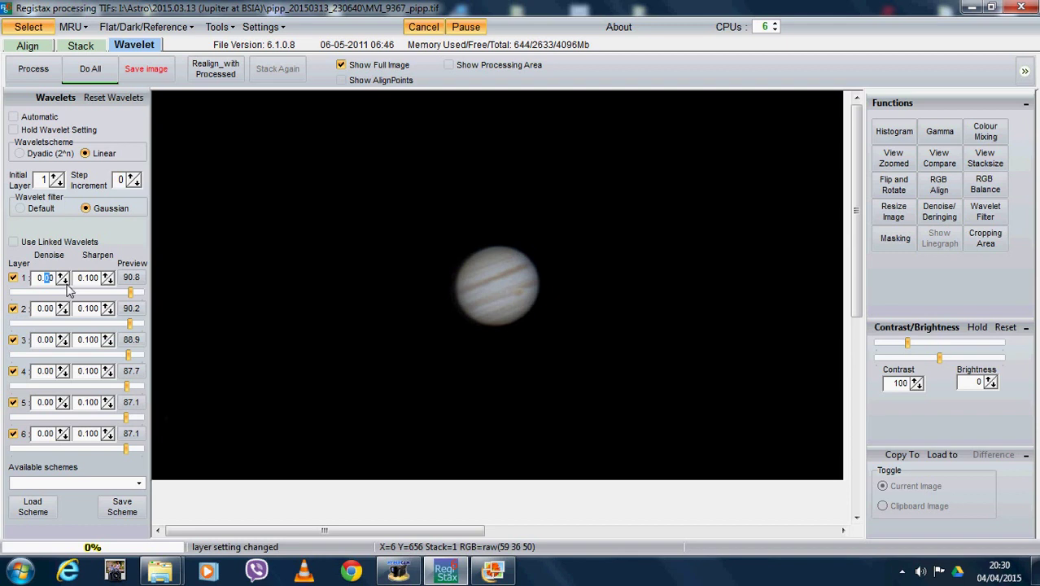
pyautogui.write('0.2')
pyautogui.click(50, 309)
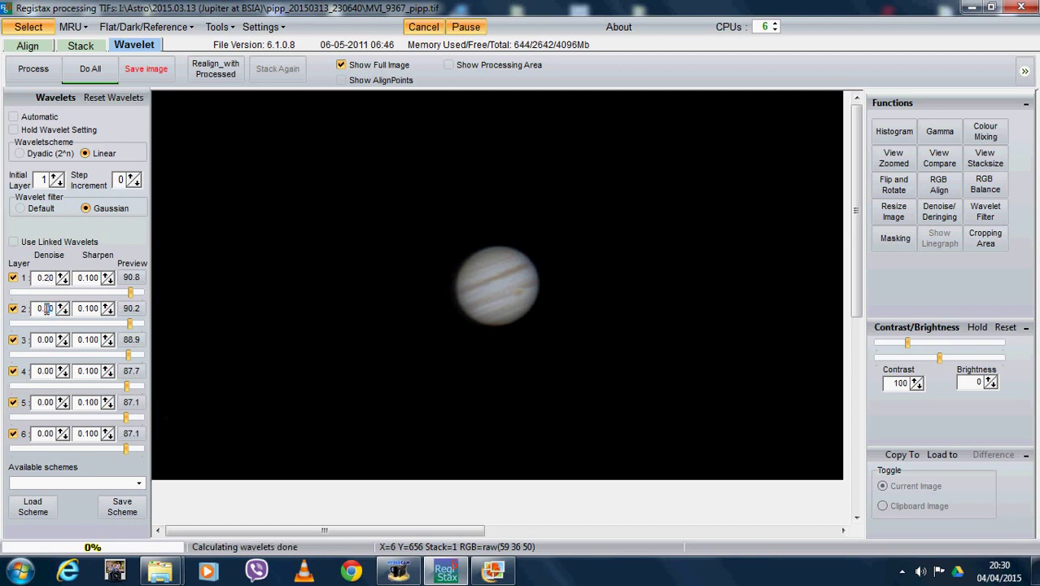
pyautogui.write('0.2')
pyautogui.click(48, 339)
pyautogui.write('0.2')
pyautogui.click(47, 372)
pyautogui.write('0.2')
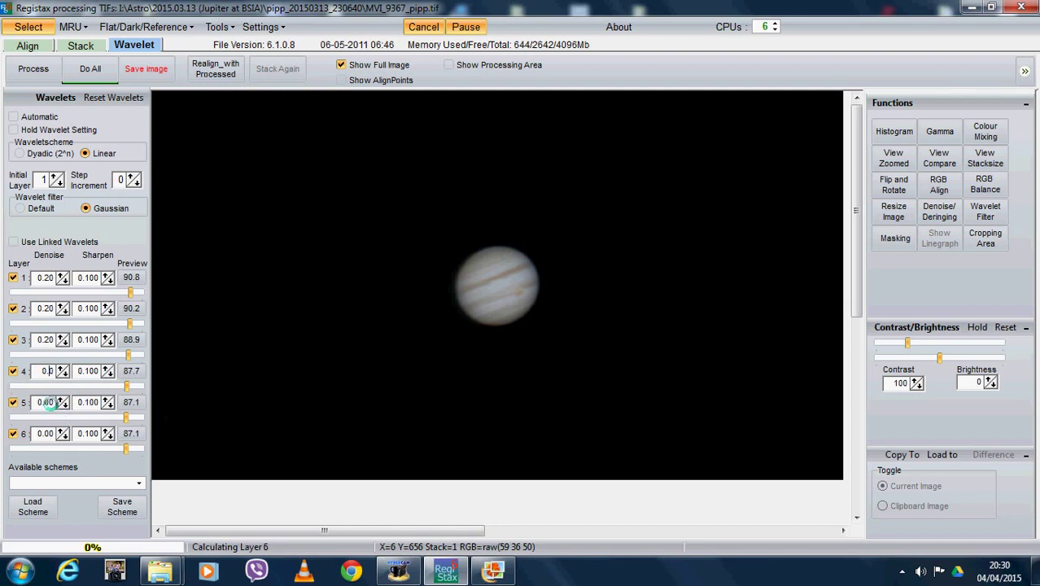
pyautogui.click(45, 402)
pyautogui.write('0.0')
pyautogui.click(45, 433)
pyautogui.write('0.0')
pyautogui.write('2')
# Turn off the full-image view and use RGB Align to offset the red channel to X 1, Y 1
pyautogui.click(341, 66)
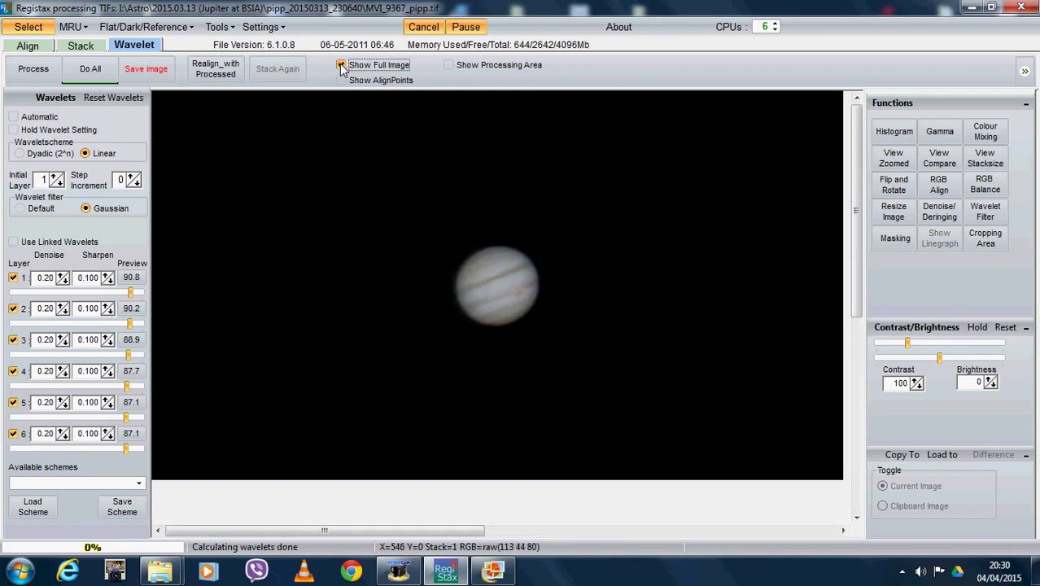
pyautogui.click(941, 187)
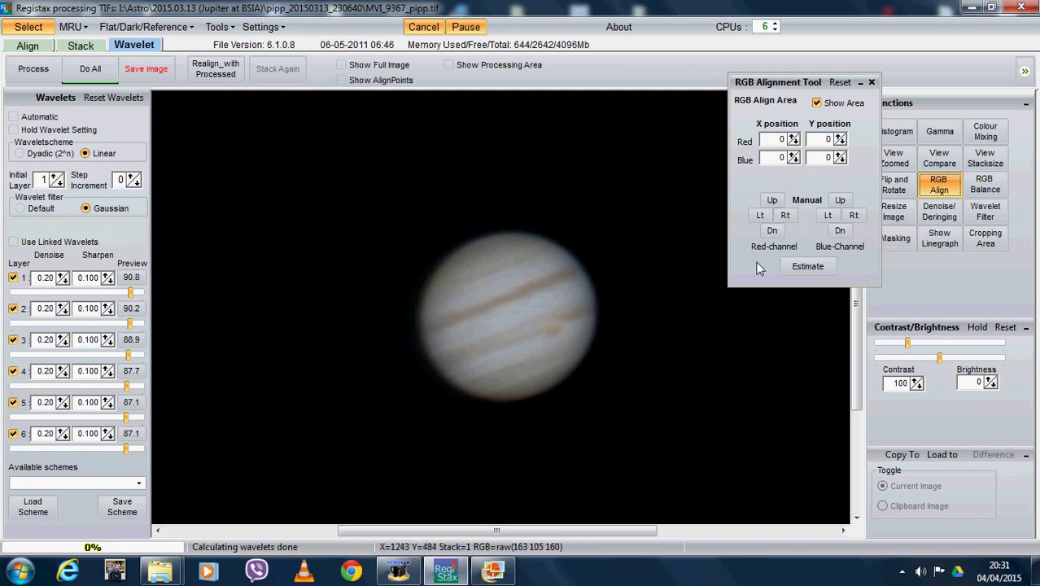
pyautogui.click(786, 215)
pyautogui.click(786, 215)
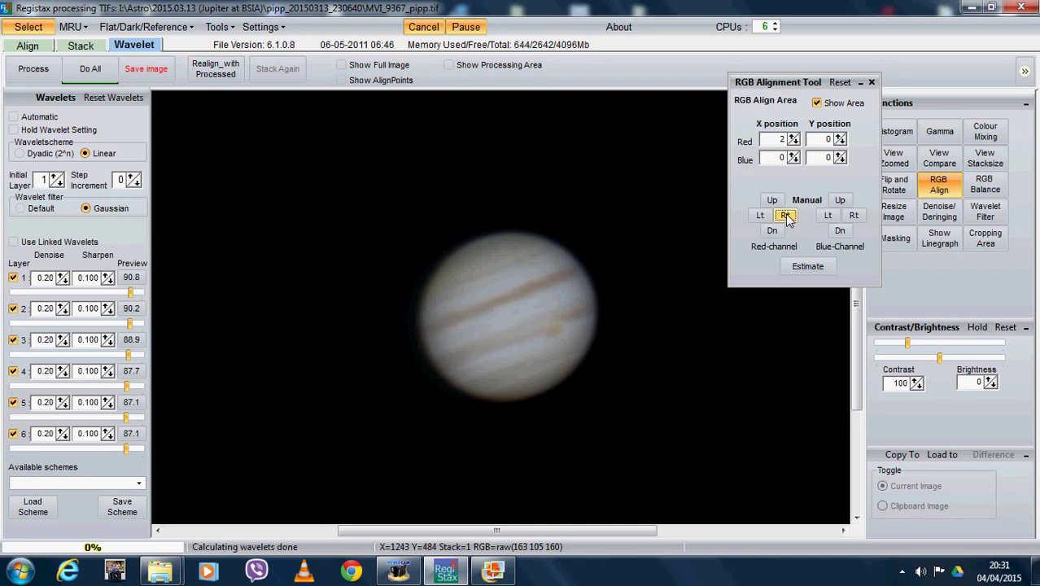
pyautogui.click(773, 200)
pyautogui.click(758, 216)
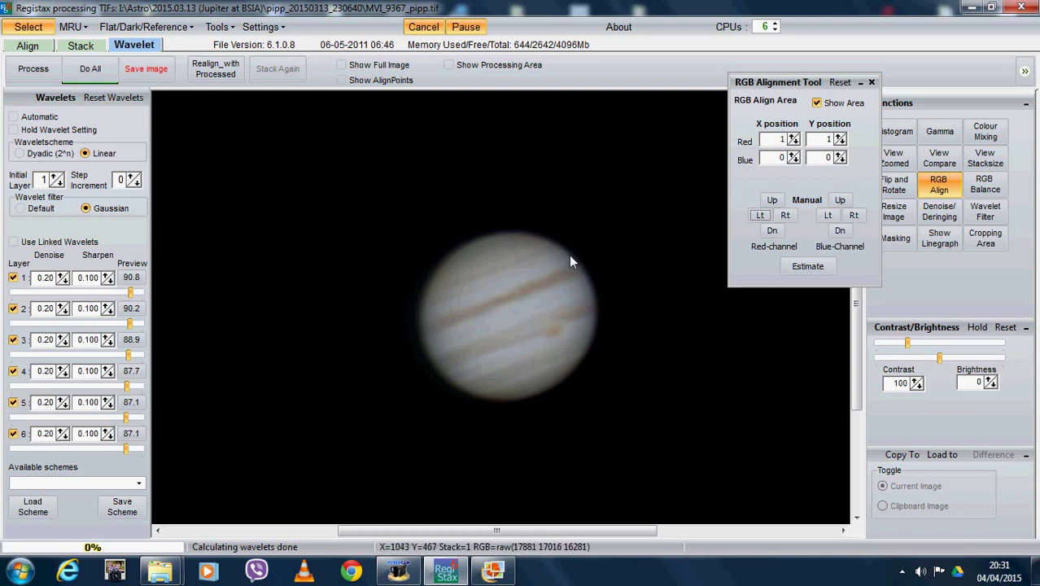
# Offset the blue channel to X -2, then leave RGB alignment and show the full image again
pyautogui.click(828, 216)
pyautogui.click(828, 216)
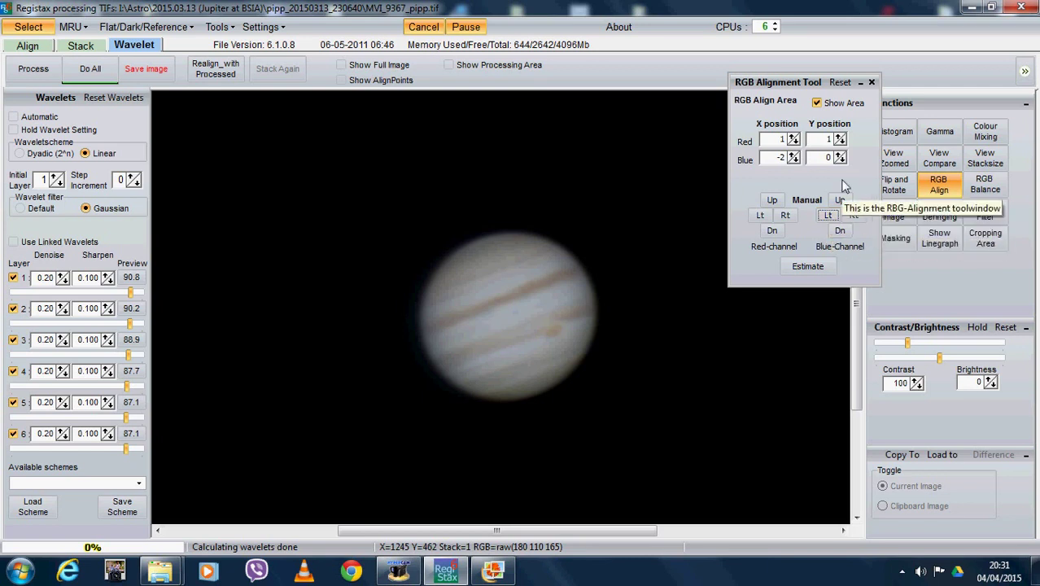
pyautogui.click(871, 83)
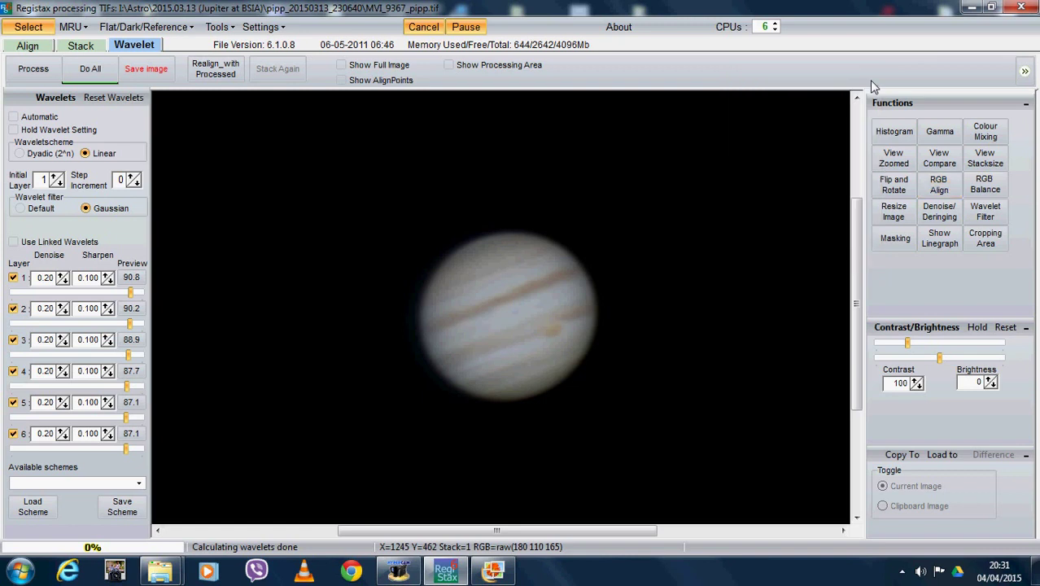
pyautogui.click(341, 65)
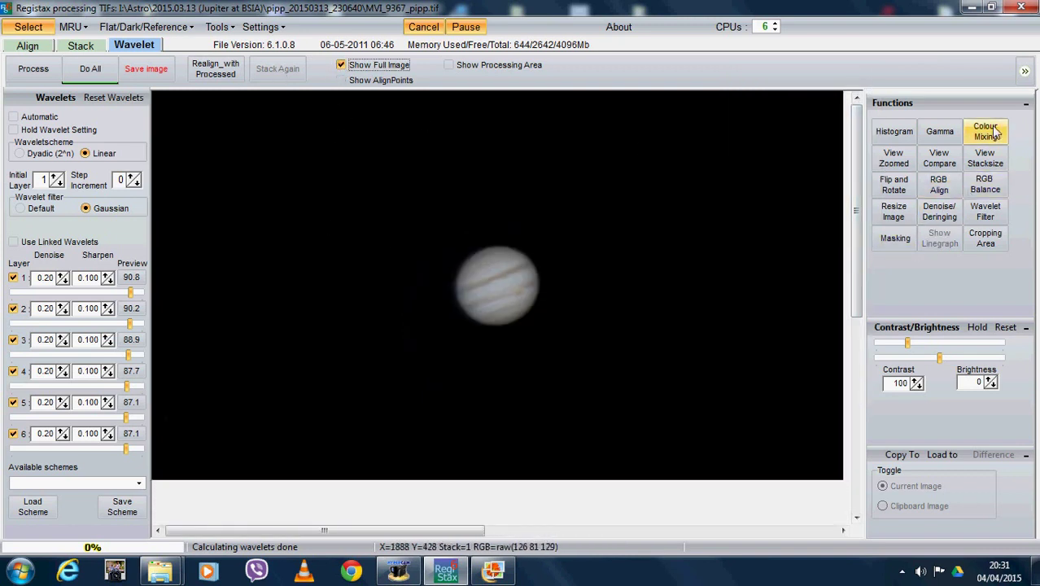
# Bend the gamma curve below the diagonal with one control point about a third of the way across to darken Jupiter's background
pyautogui.click(941, 134)
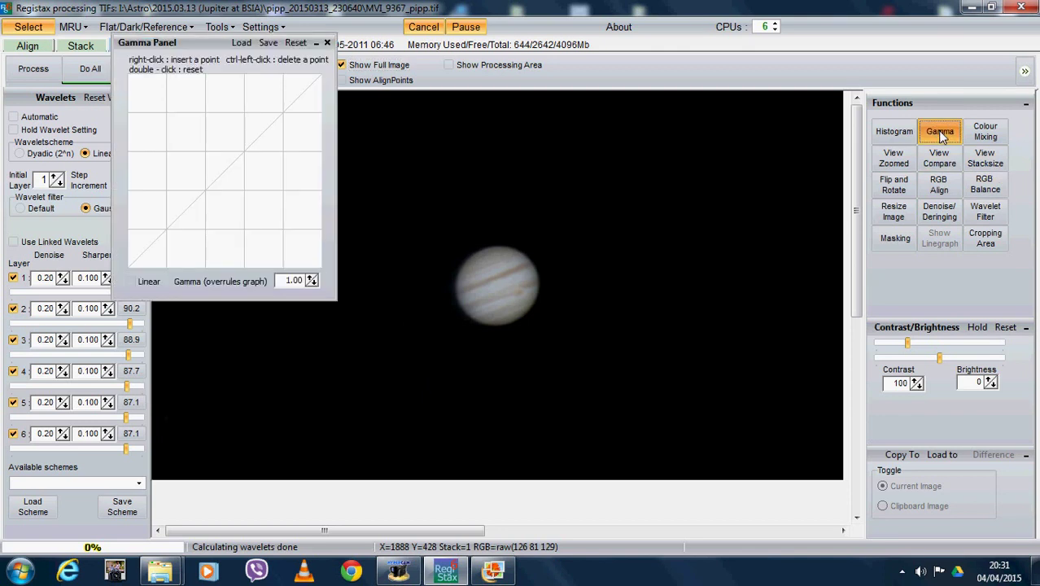
pyautogui.moveTo(217, 186); pyautogui.dragTo(193, 265)
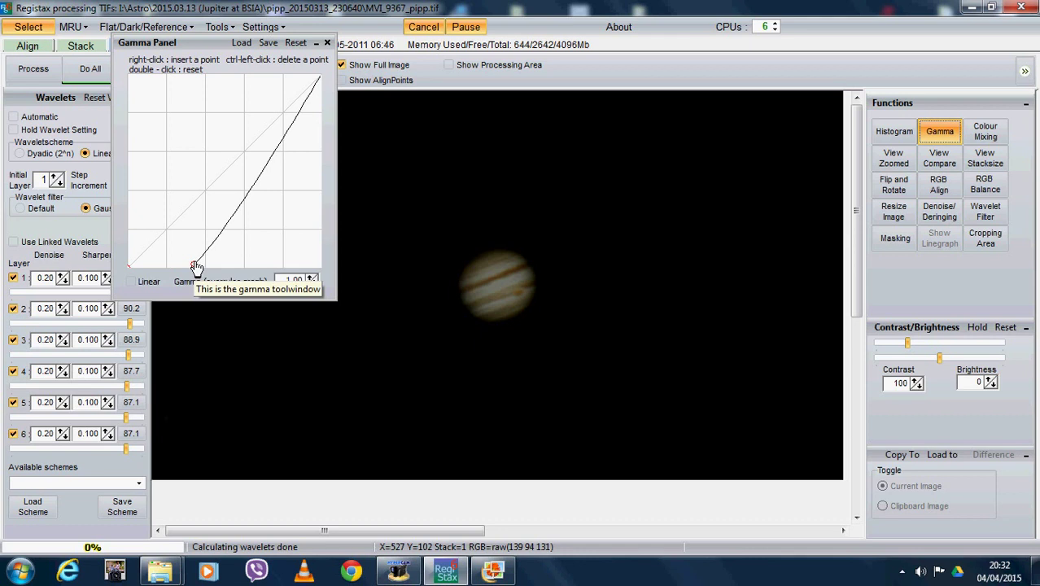
pyautogui.moveTo(196, 265); pyautogui.dragTo(290, 149)
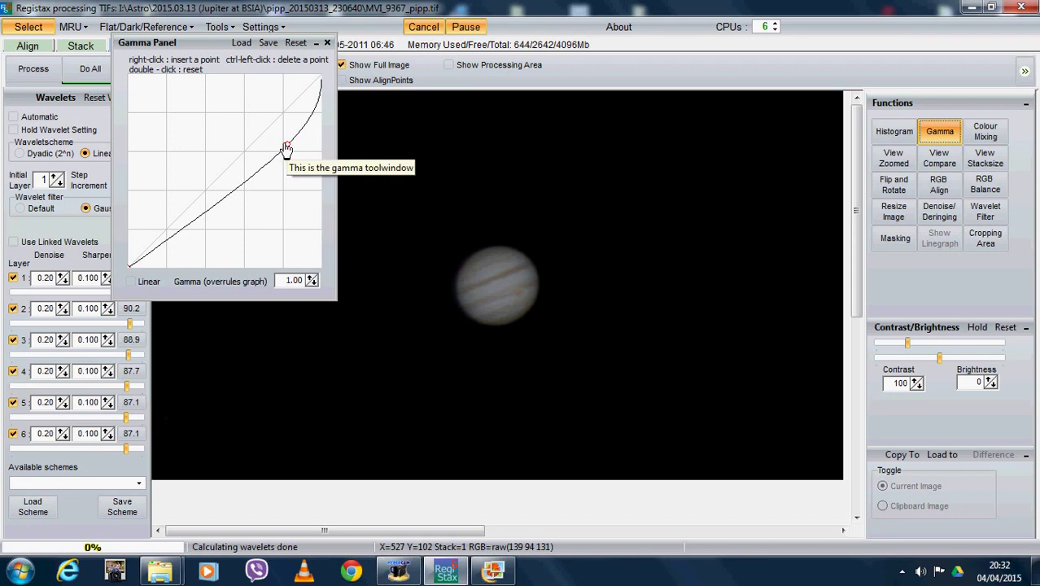
pyautogui.moveTo(288, 149); pyautogui.dragTo(232, 219)
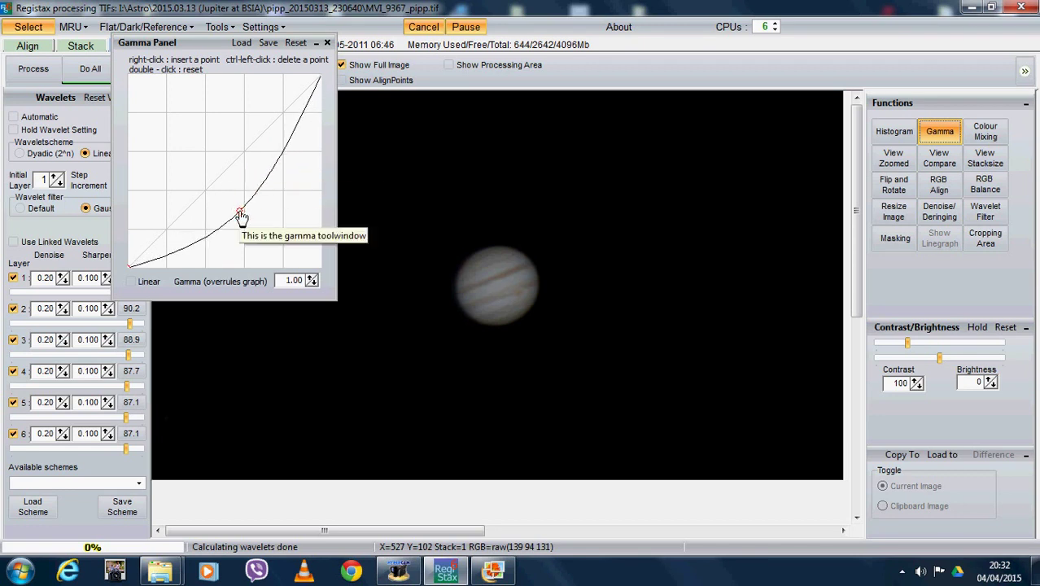
pyautogui.doubleClick(232, 218)
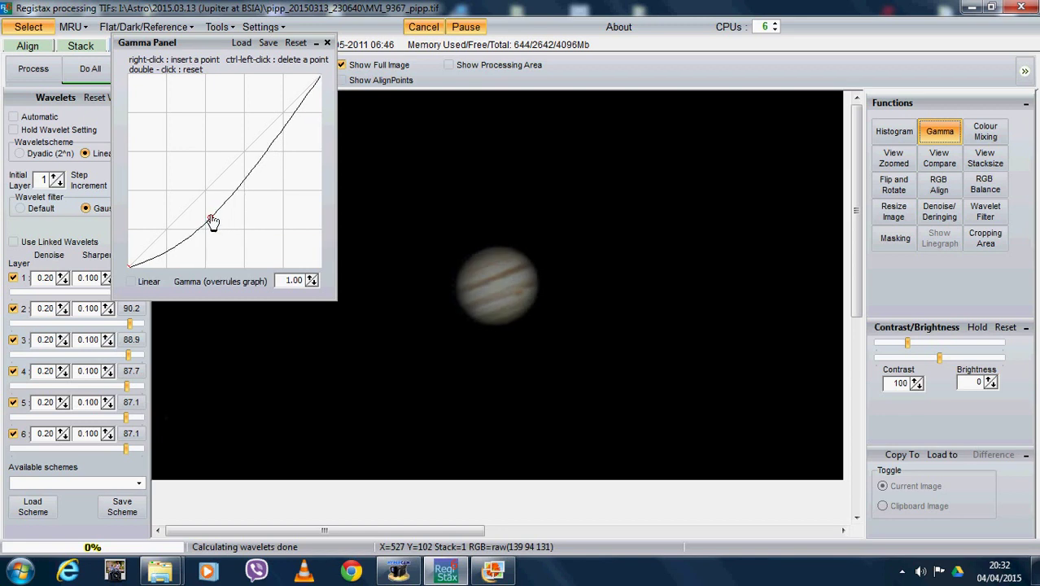
pyautogui.rightClick(216, 210)
pyautogui.moveTo(216, 209); pyautogui.dragTo(202, 234)
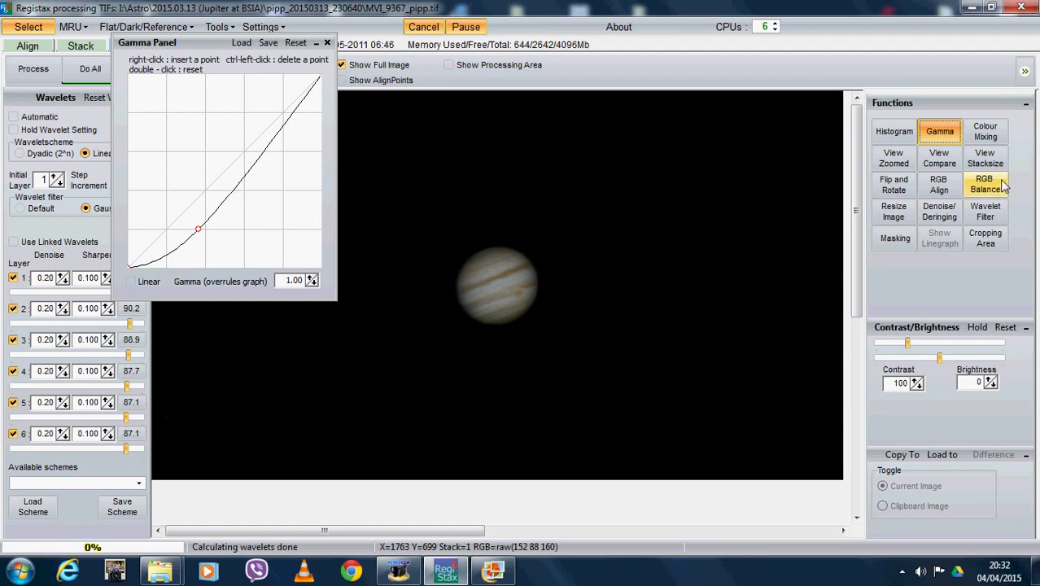
# Set the Gaussian wavelet filter's initial value to 0.12 and close the wavelet filter settings
pyautogui.click(990, 213)
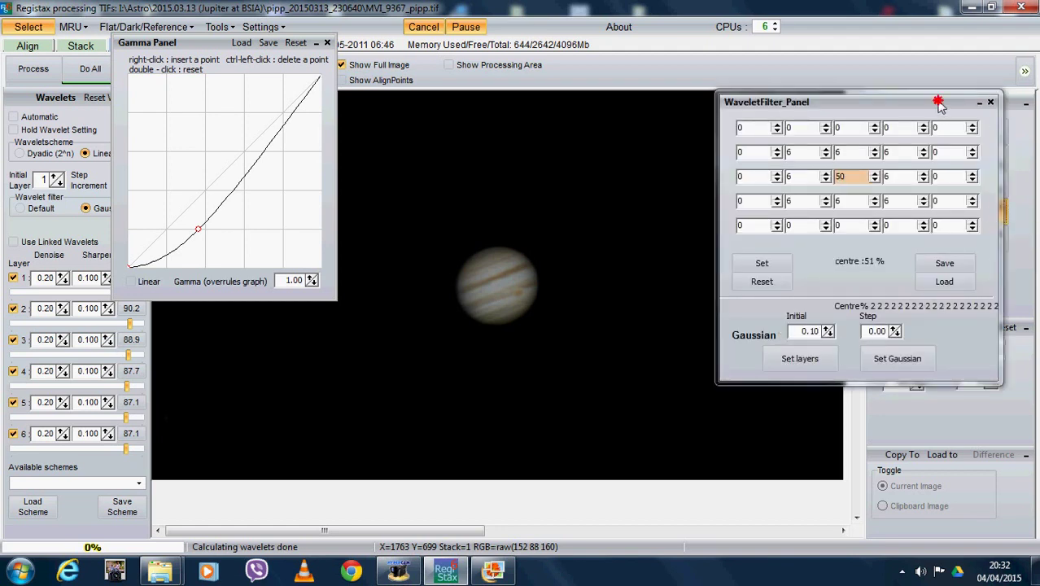
pyautogui.moveTo(936, 100); pyautogui.dragTo(883, 86)
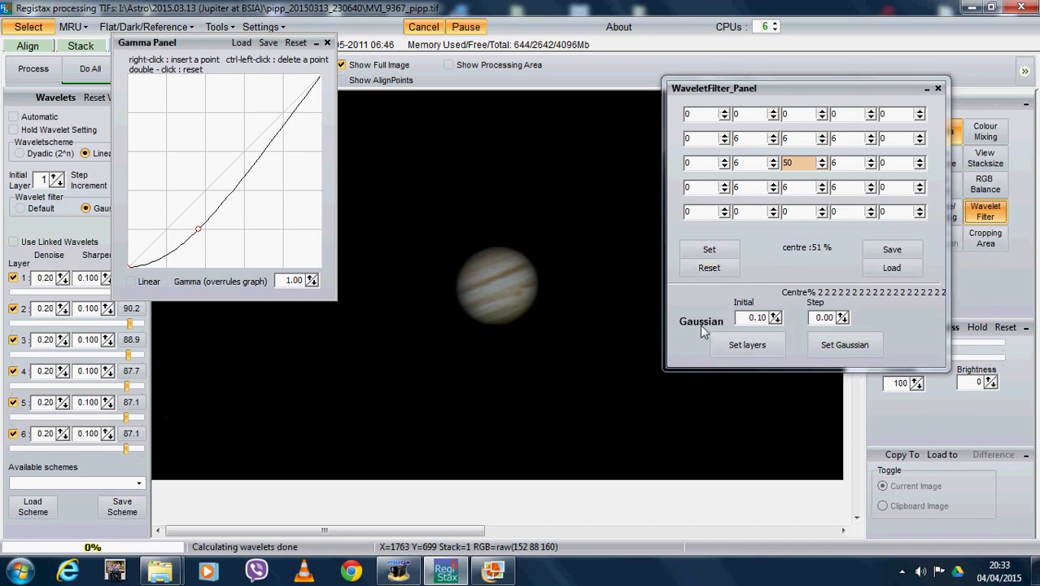
pyautogui.click(774, 316)
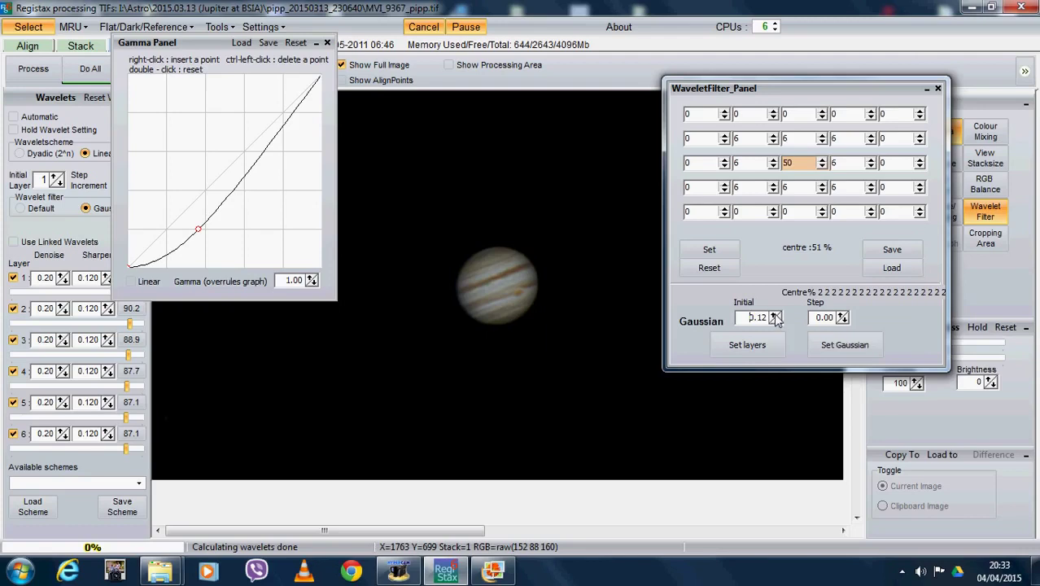
pyautogui.click(776, 316)
pyautogui.click(779, 320)
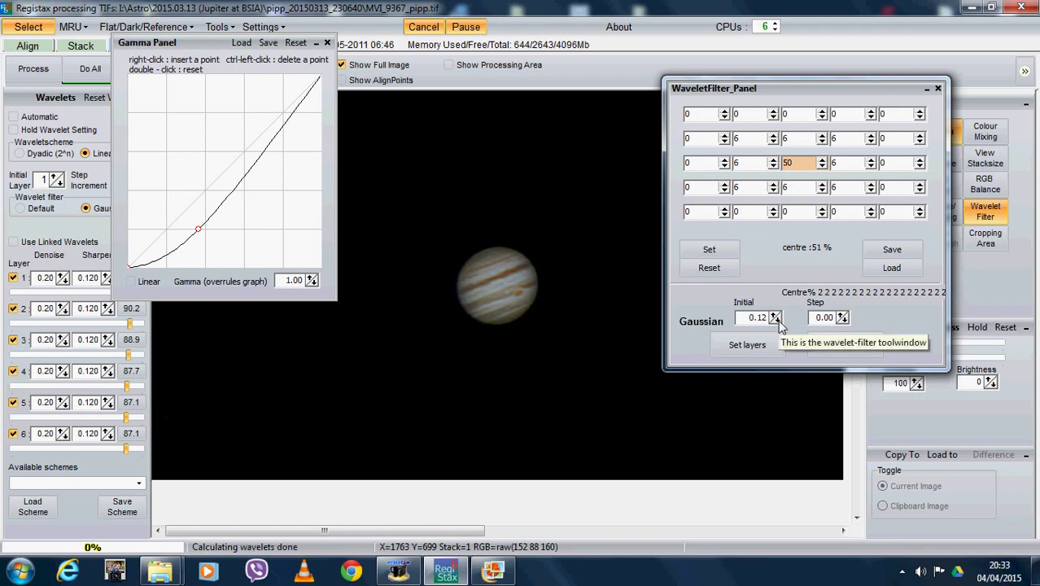
pyautogui.click(937, 87)
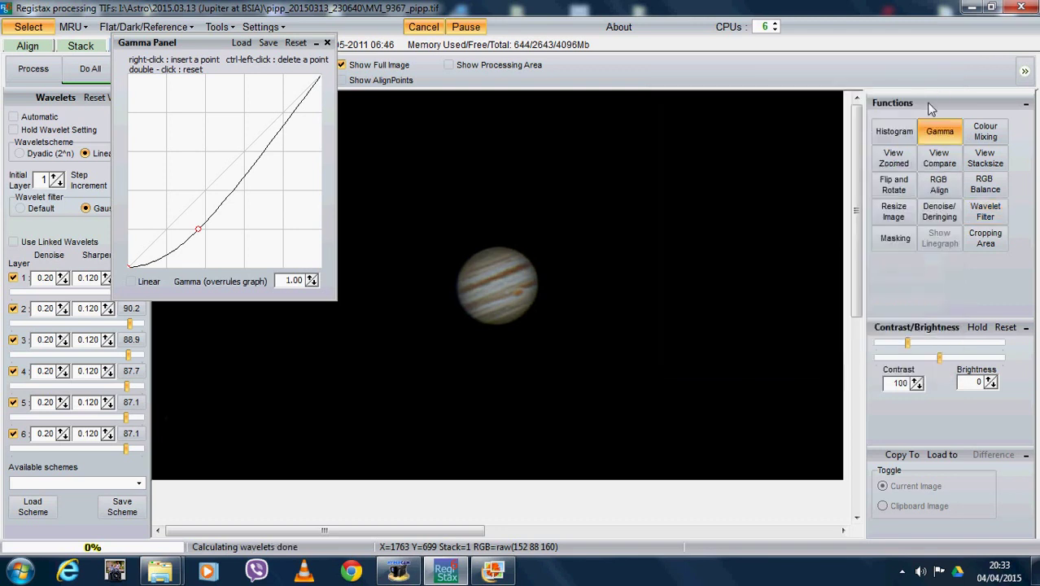
# Move the gamma curve point toward the middle of the graph and raise the contrast to 114
pyautogui.moveTo(194, 233); pyautogui.dragTo(225, 217)
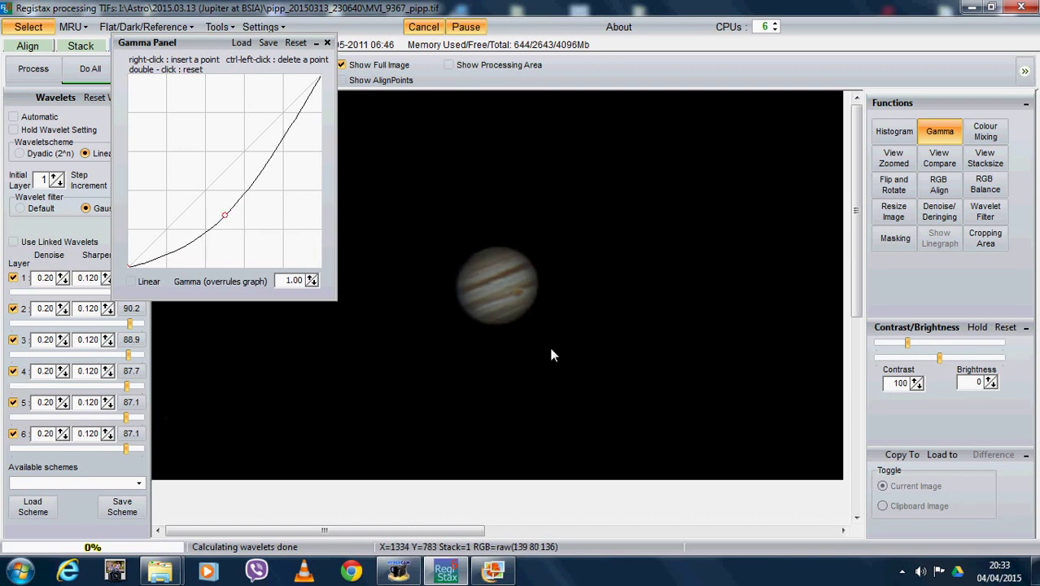
pyautogui.click(908, 344)
pyautogui.moveTo(909, 344); pyautogui.dragTo(918, 346)
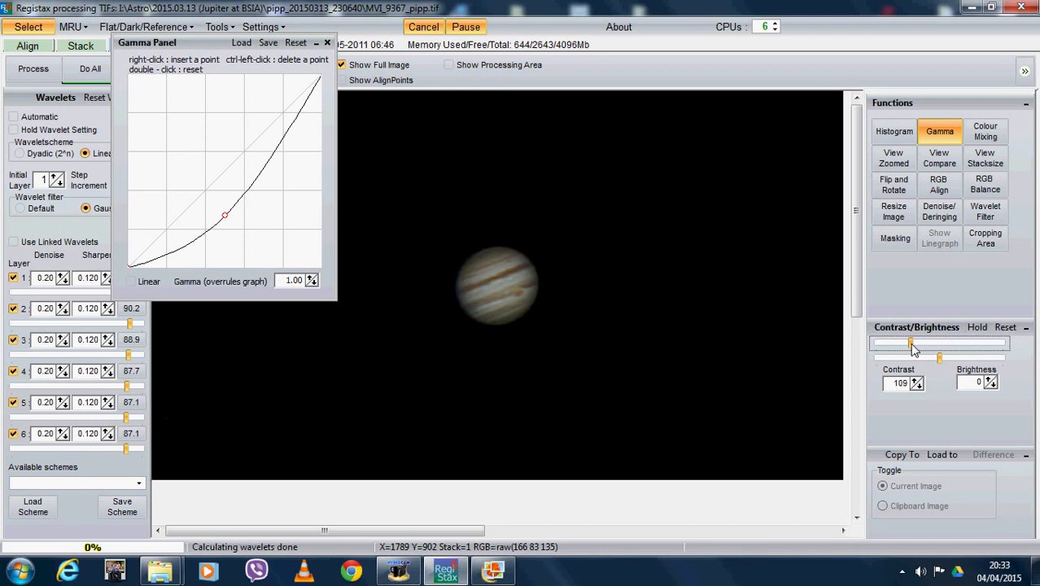
pyautogui.moveTo(912, 345); pyautogui.dragTo(915, 346)
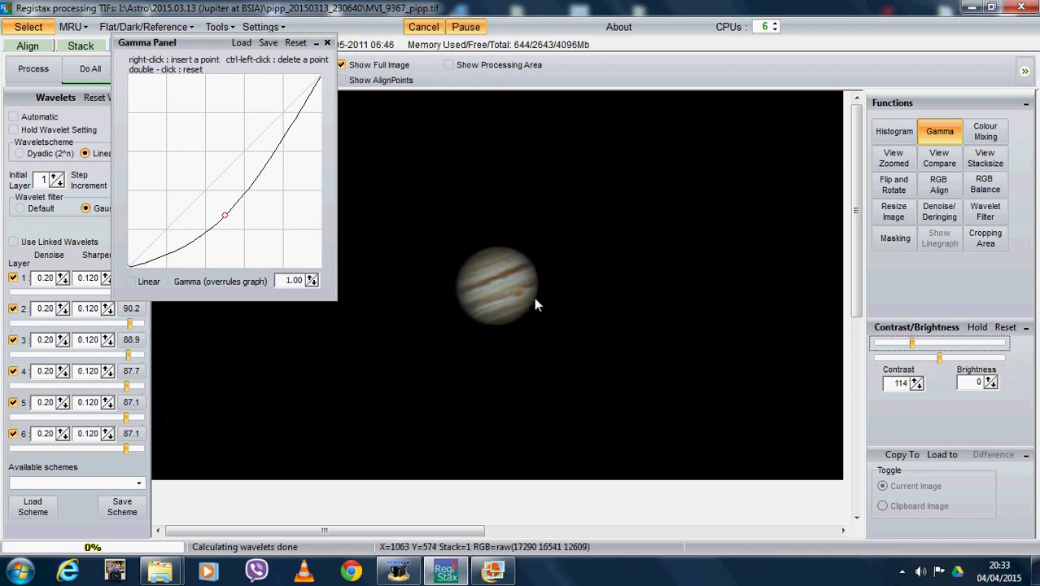
# Raise the gamma curve point slightly, close the gamma settings and apply the processing to the whole image
pyautogui.moveTo(225, 216)
pyautogui.mouseDown()
pyautogui.moveTo(234, 212)
pyautogui.moveTo(232, 200)
pyautogui.moveTo(227, 206)
pyautogui.mouseUp()
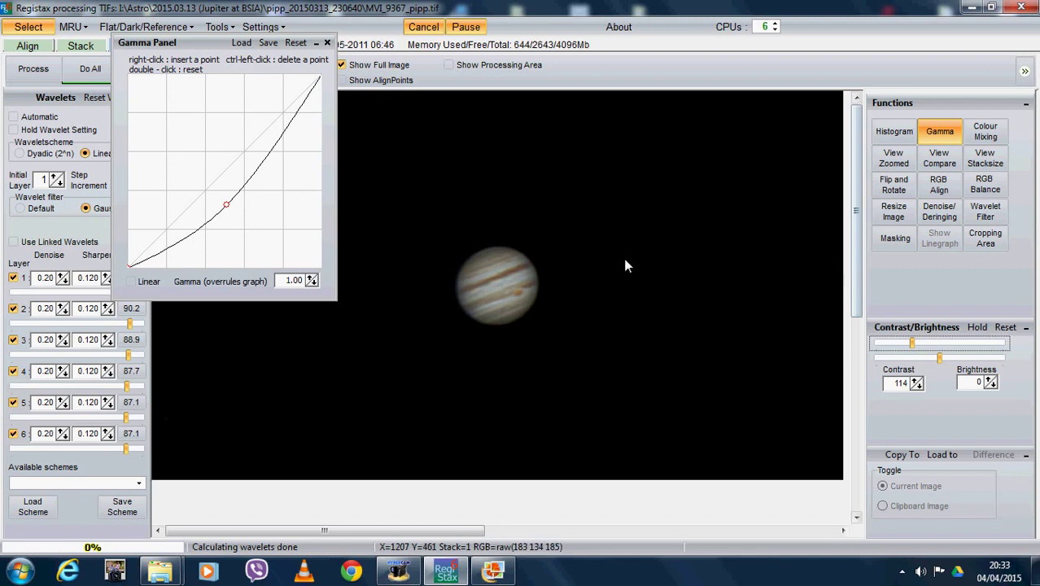
pyautogui.click(327, 43)
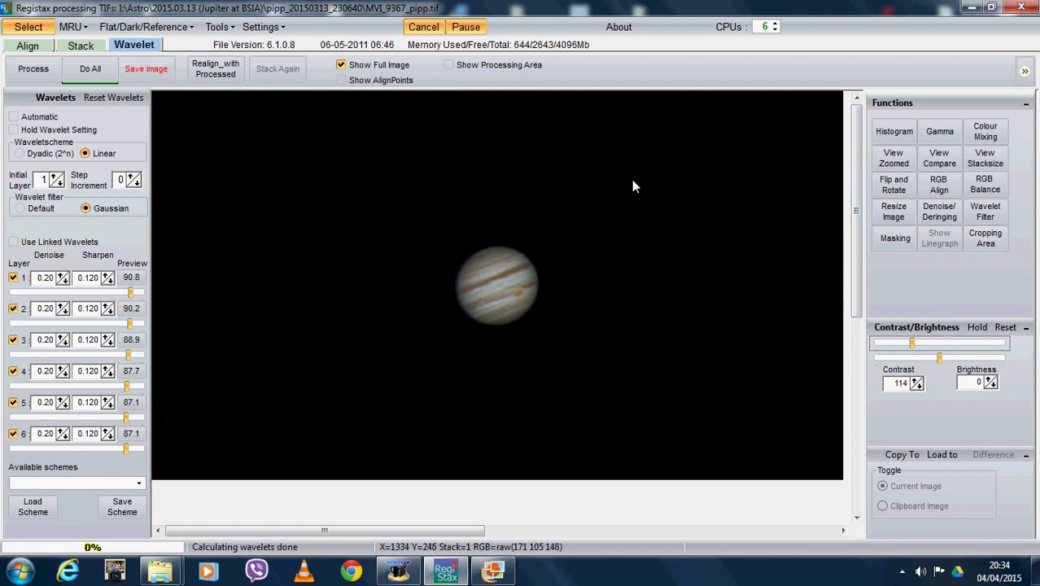
pyautogui.click(91, 70)
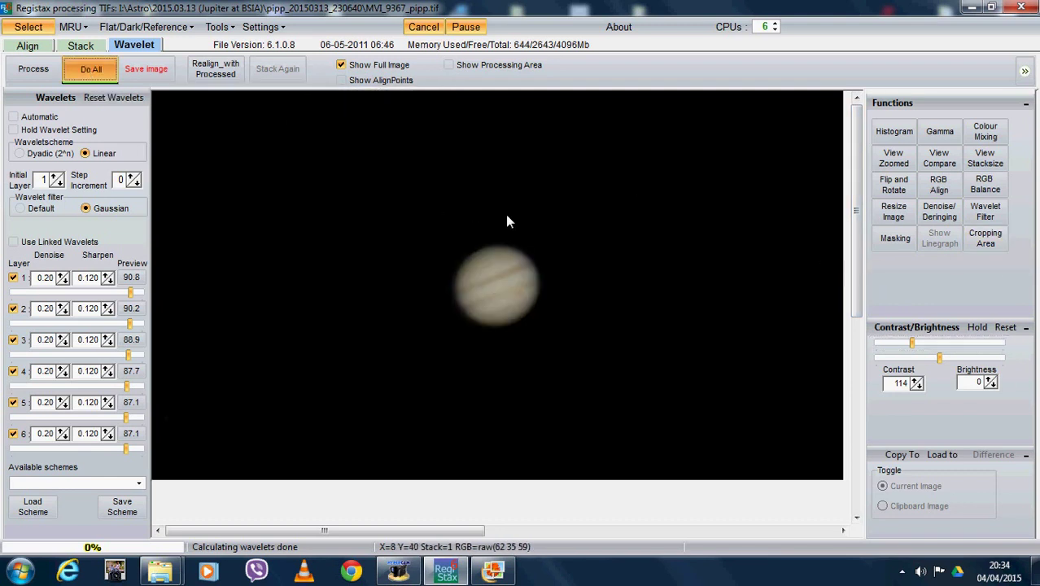